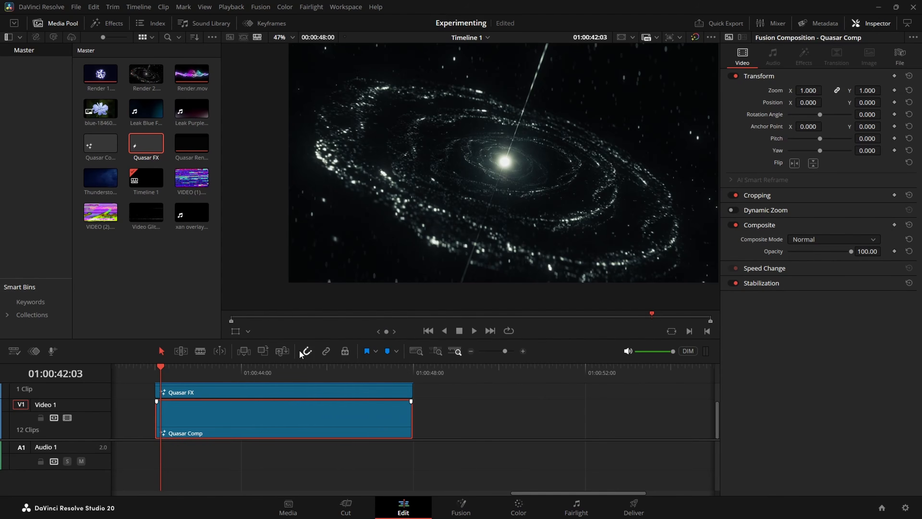
Step: Look over the particle nodes of the Quasar Comp in Fusion, from pEmitter_2 to pMerge1
scroll(375, 433, "up", 3)
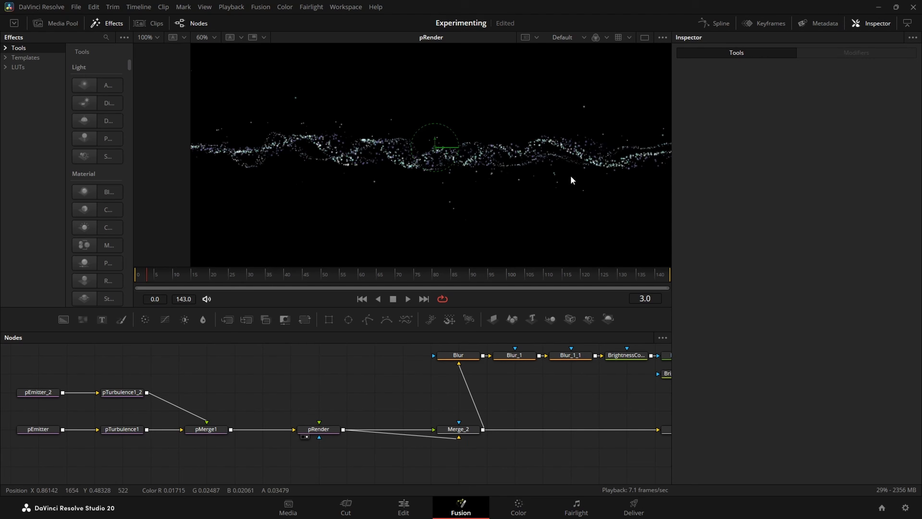
key("ctrl+f")
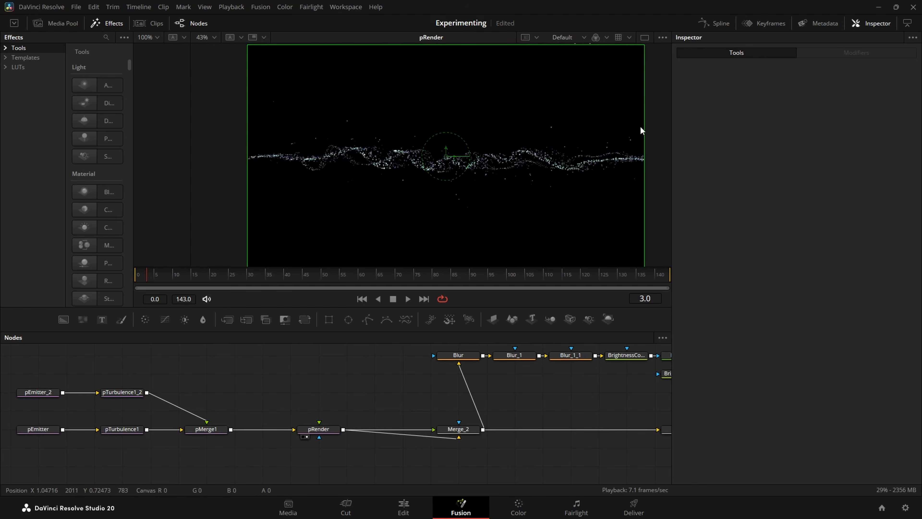
scroll(243, 392, "up", 2)
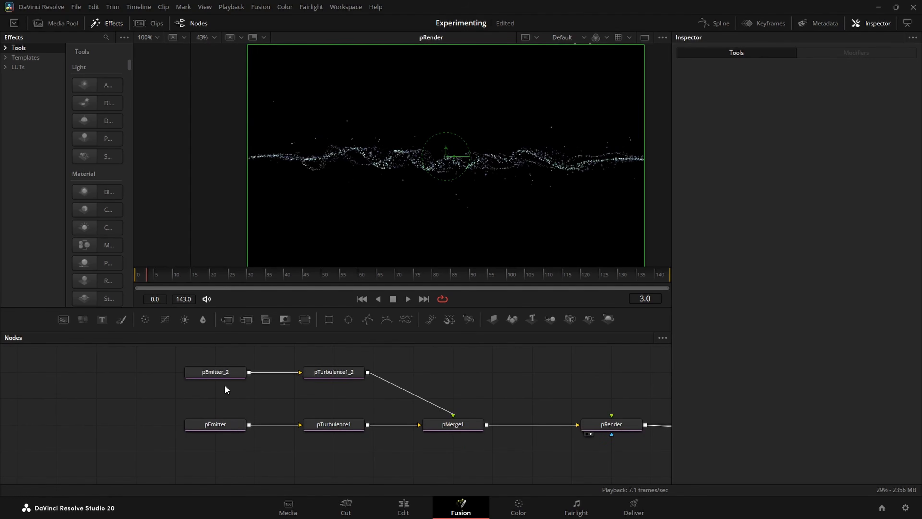
left_click(222, 372)
left_click(468, 425)
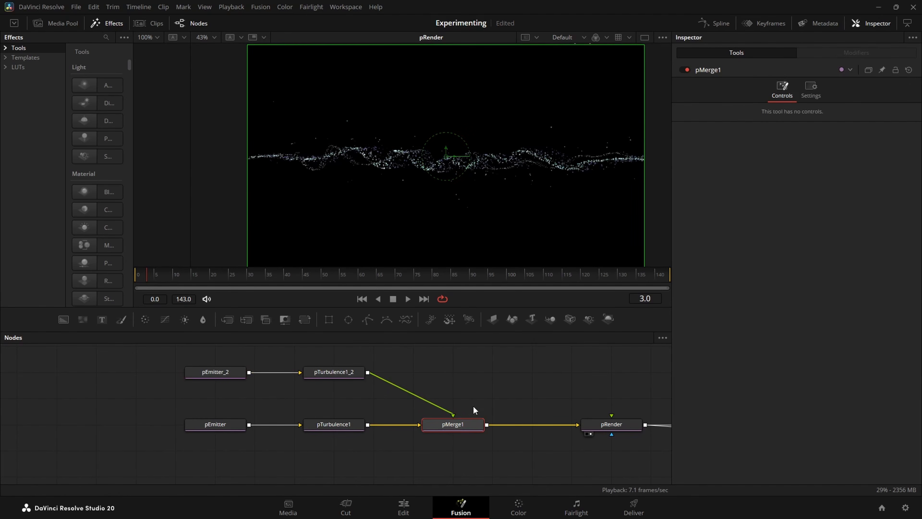
Step: Examine the emitter, region and style settings of pEmitter_2, including color variance, size and fade
left_click(155, 380)
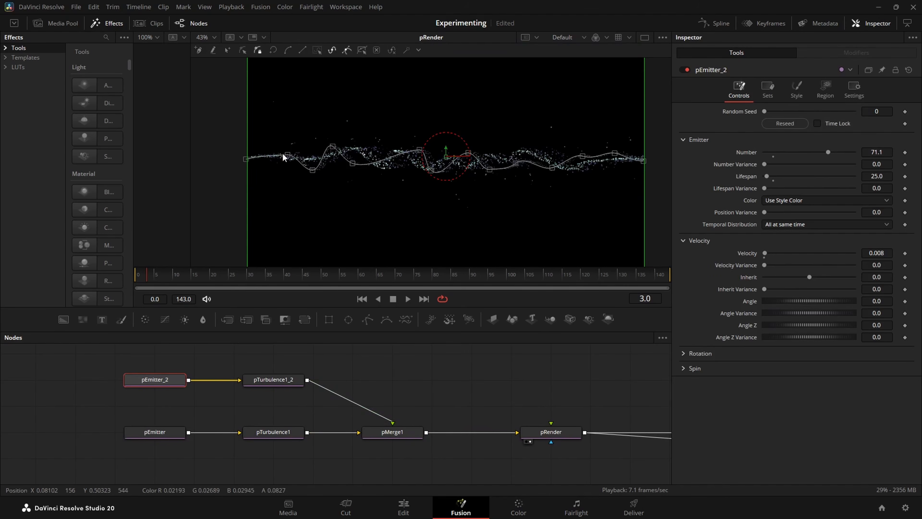
left_click(826, 91)
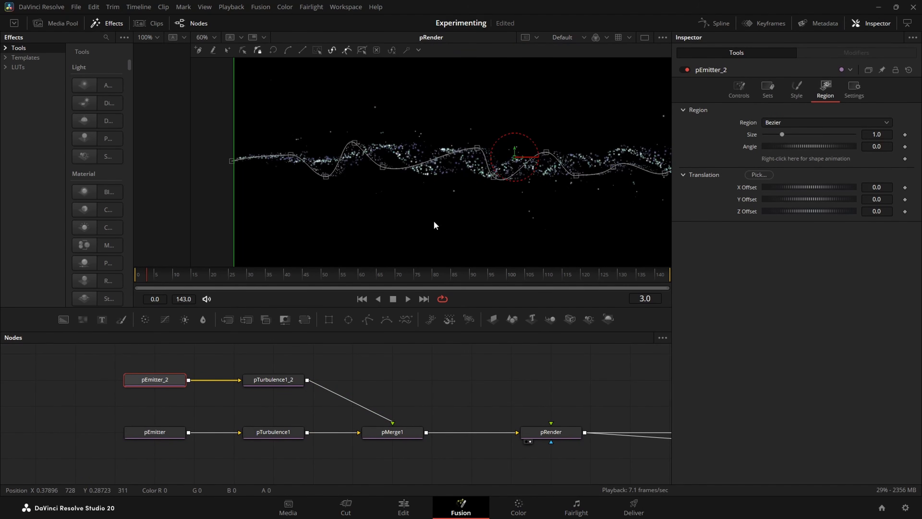
left_click(797, 89)
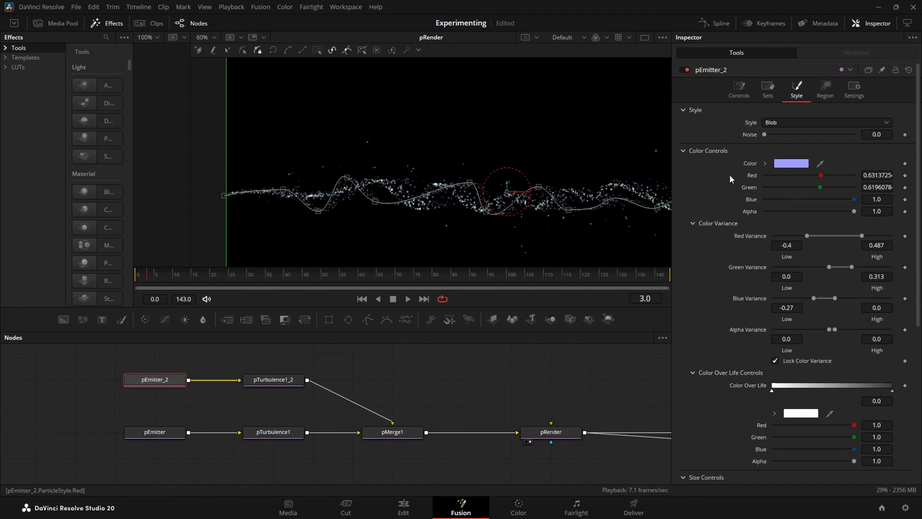
scroll(715, 337, "down", 3)
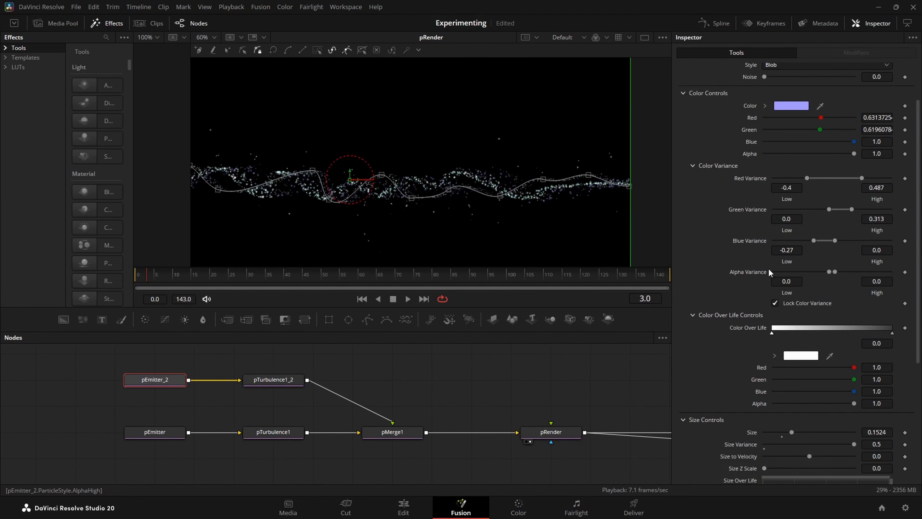
scroll(772, 313, "down", 3)
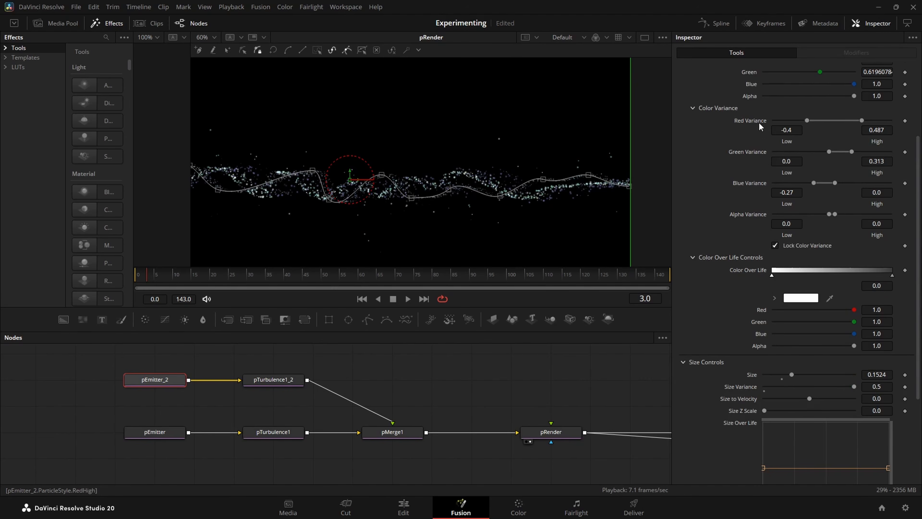
scroll(816, 267, "down", 3)
scroll(733, 363, "down", 3)
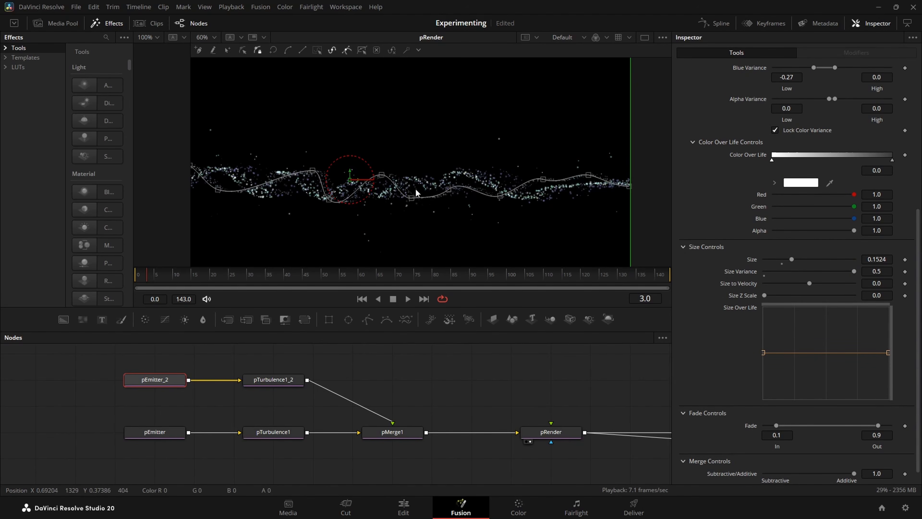
Step: Examine the emitter and style settings of pEmitter and compare them with pEmitter_2
left_click(155, 432)
scroll(494, 187, "up", 5)
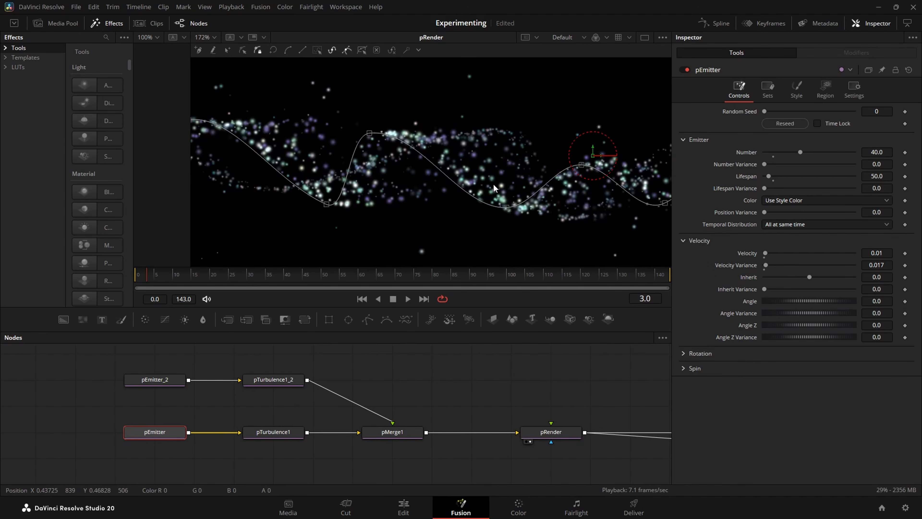
left_click(797, 89)
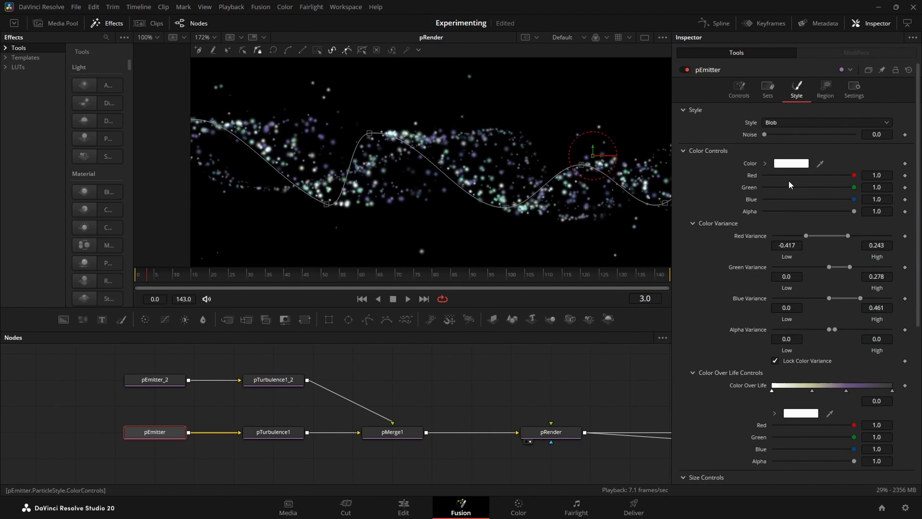
scroll(744, 345, "down", 5)
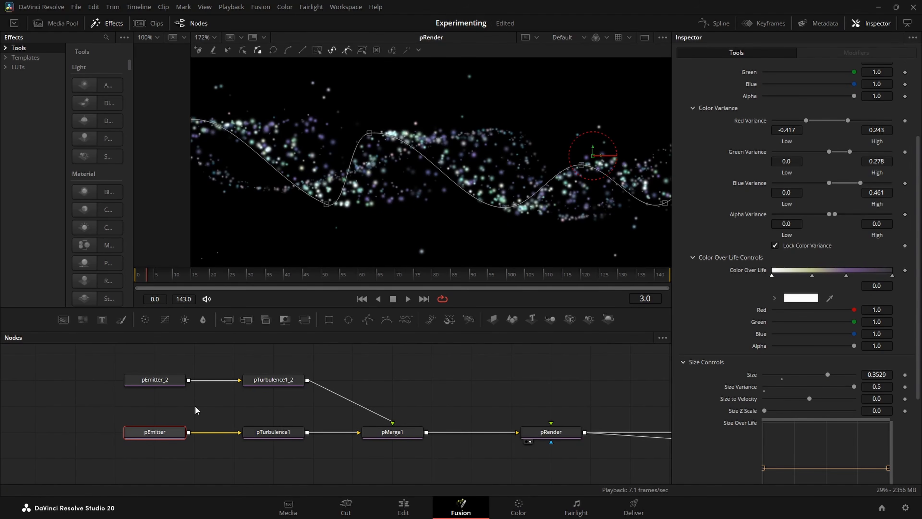
left_click(155, 380)
scroll(731, 329, "down", 3)
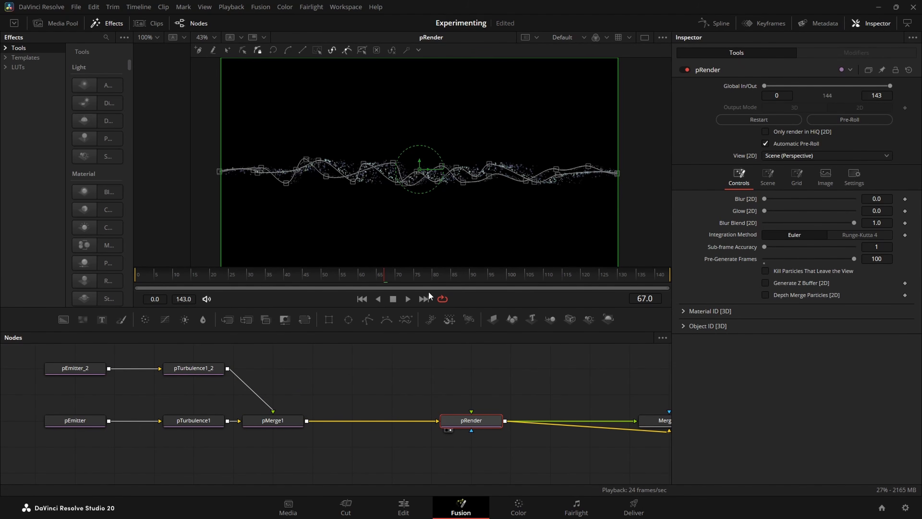
Step: Play the particle animation from frame 0 and compare the pRender output with the Merge_2 output
left_click(139, 277)
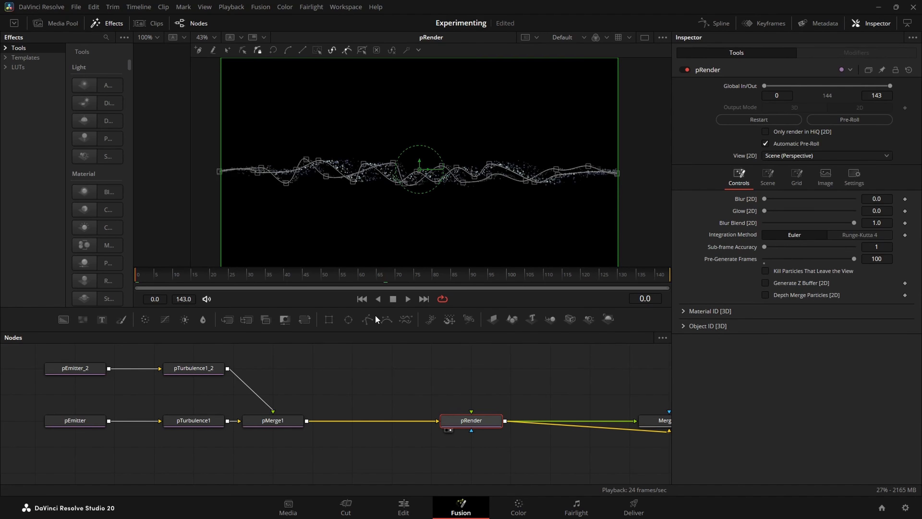
left_click(408, 298)
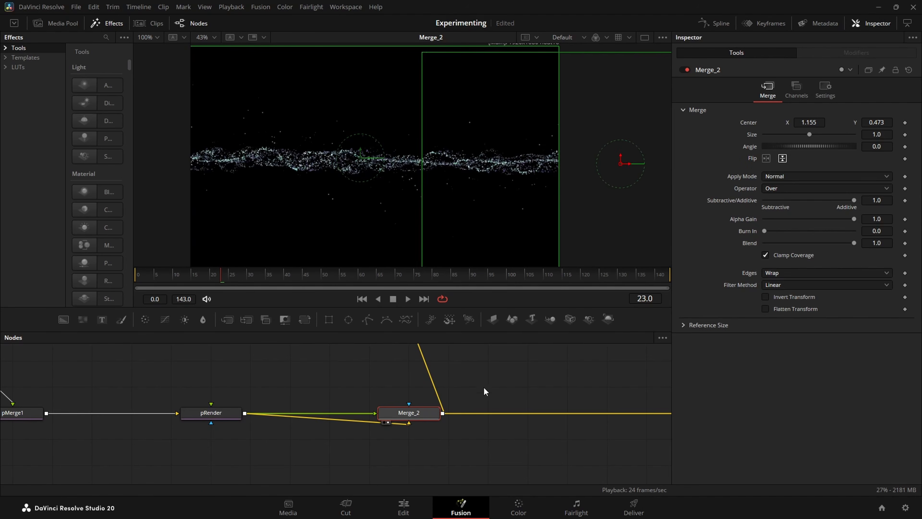
left_click(427, 422)
left_click(427, 422)
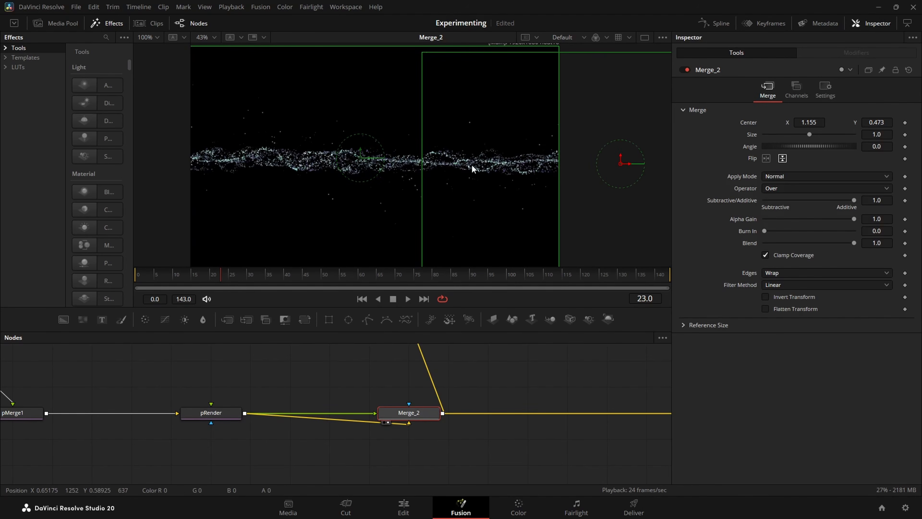
left_click_drag(424, 193, 400, 197)
left_click(228, 417)
key("2")
left_click(415, 417)
key("2")
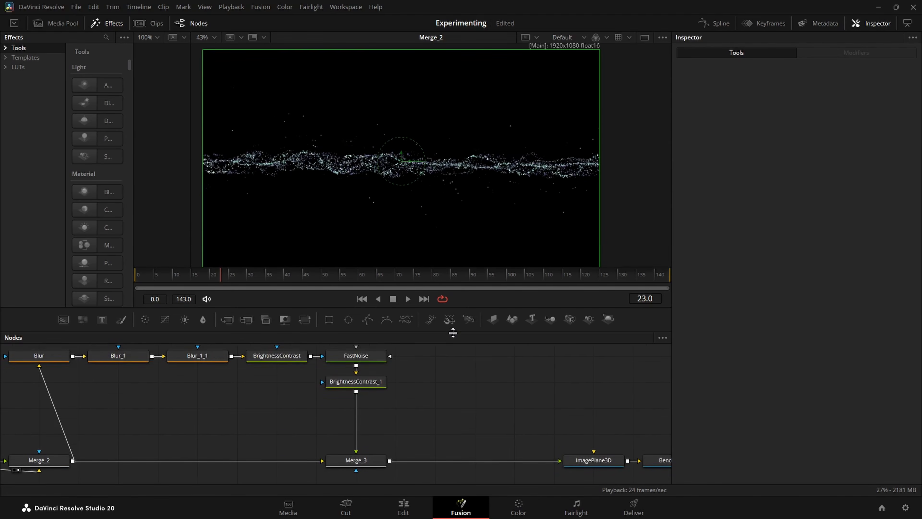
Step: Enlarge the node area and view the blur chain from Blur through Blur_1 to Blur_1_1
left_click_drag(453, 332, 453, 281)
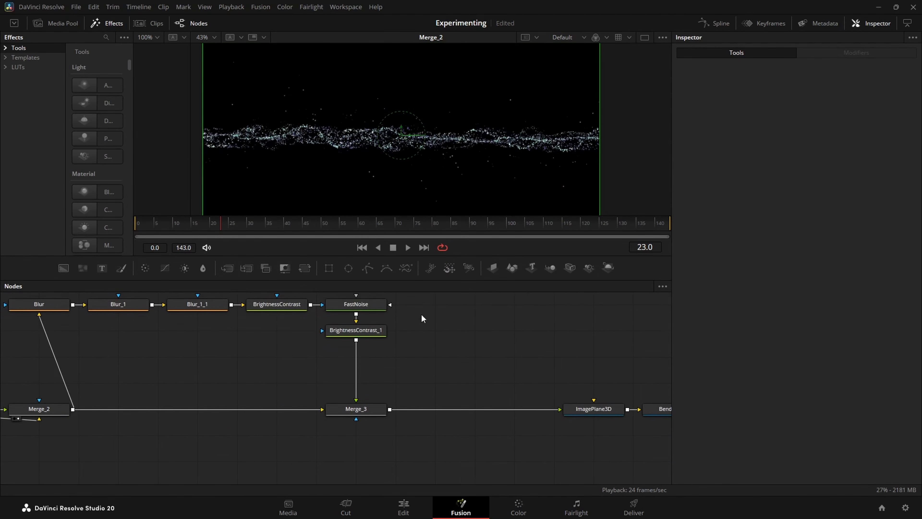
left_click(105, 334)
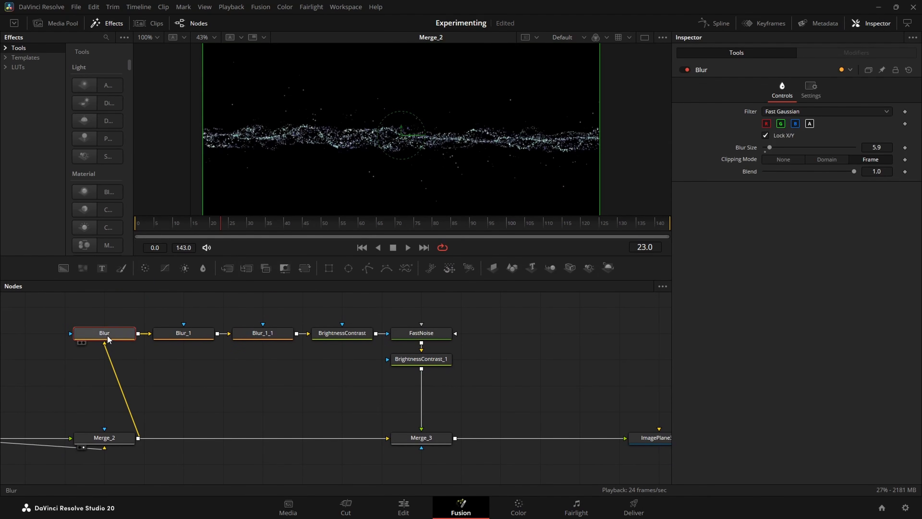
key("2")
left_click(183, 335)
left_click(261, 332)
key("2")
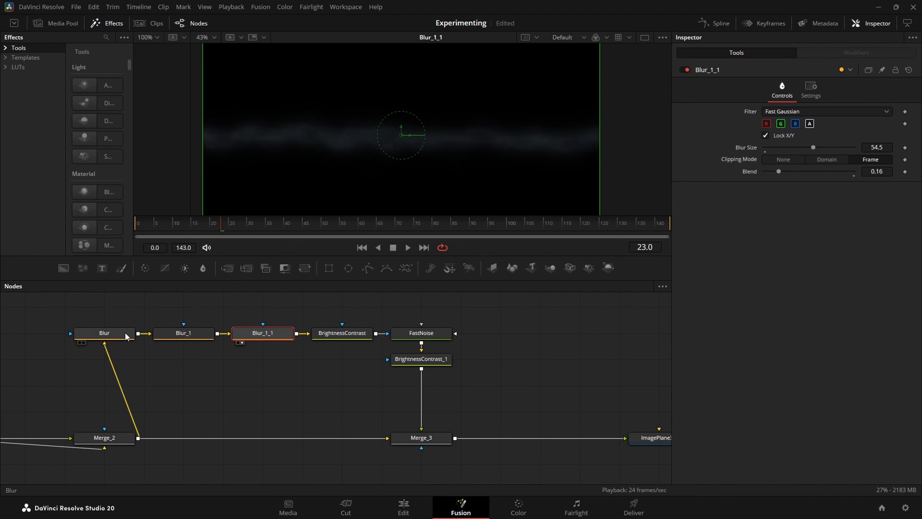
scroll(322, 127, "up", 1)
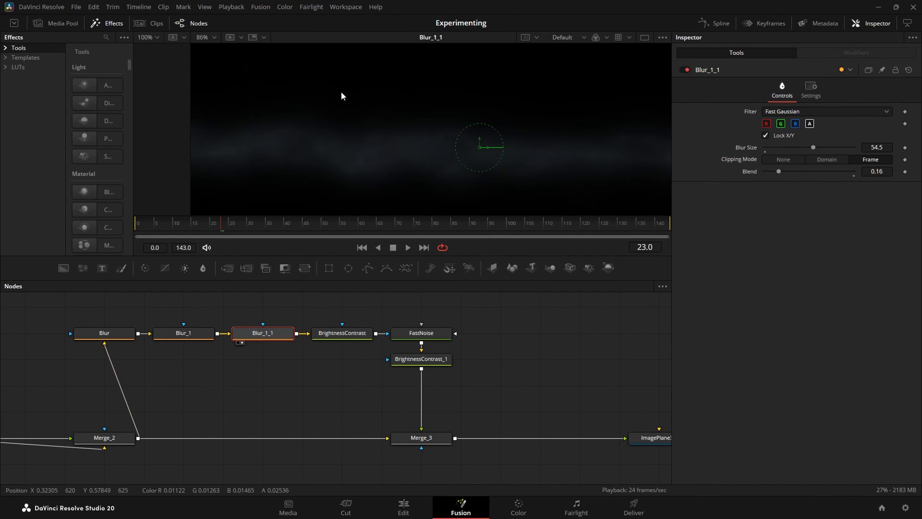
Step: View the output of the BrightnessContrast node after the blurs and examine its gain and gamma settings
left_click(354, 337)
key("2")
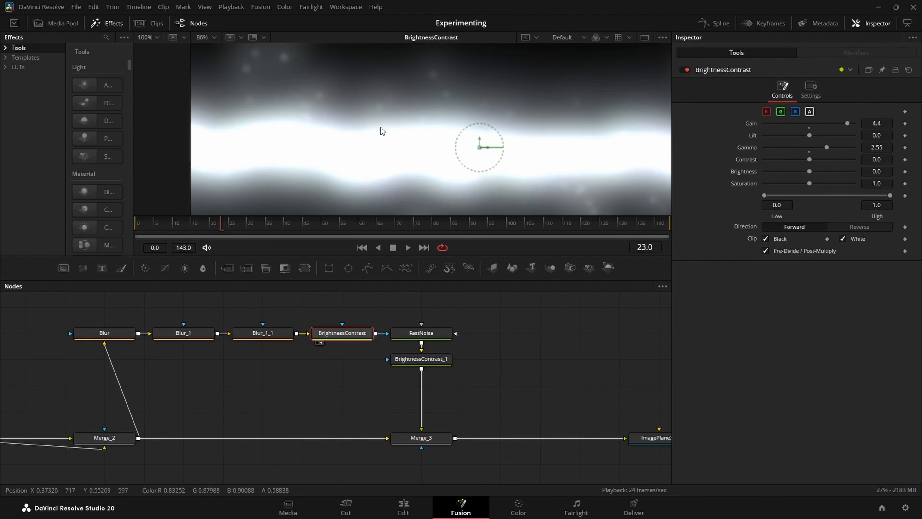
scroll(399, 135, "down", 2)
scroll(516, 184, "up", 3)
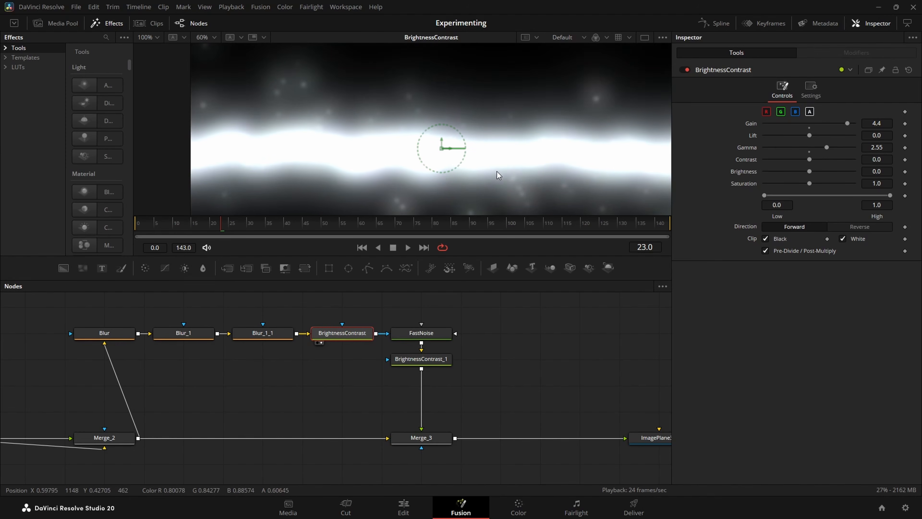
scroll(319, 167, "down", 3)
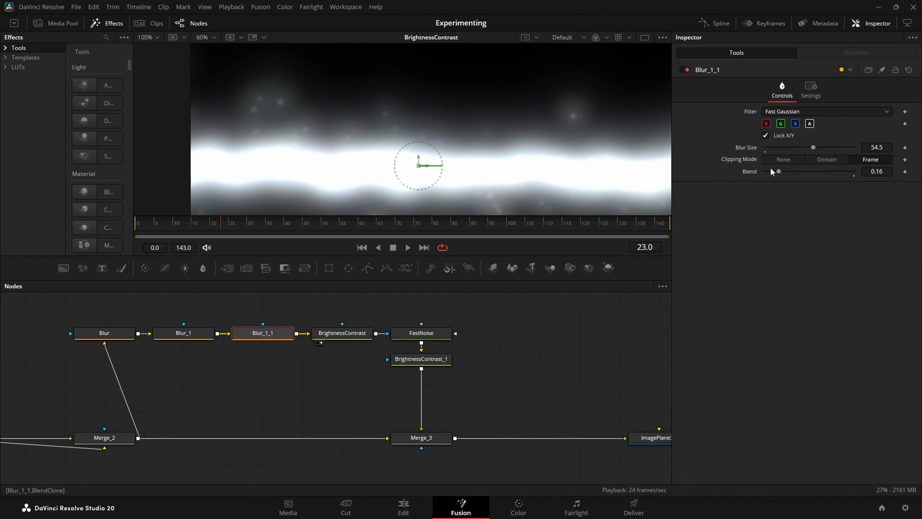
Step: Compare the blur size and blend settings of Blur, Blur_1 and Blur_1_1
left_click(183, 333)
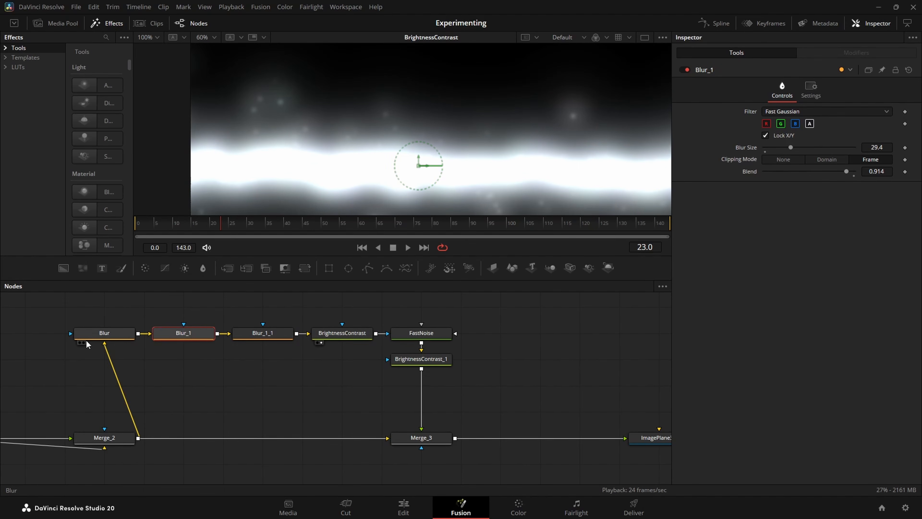
left_click(104, 333)
left_click(193, 334)
left_click(257, 336)
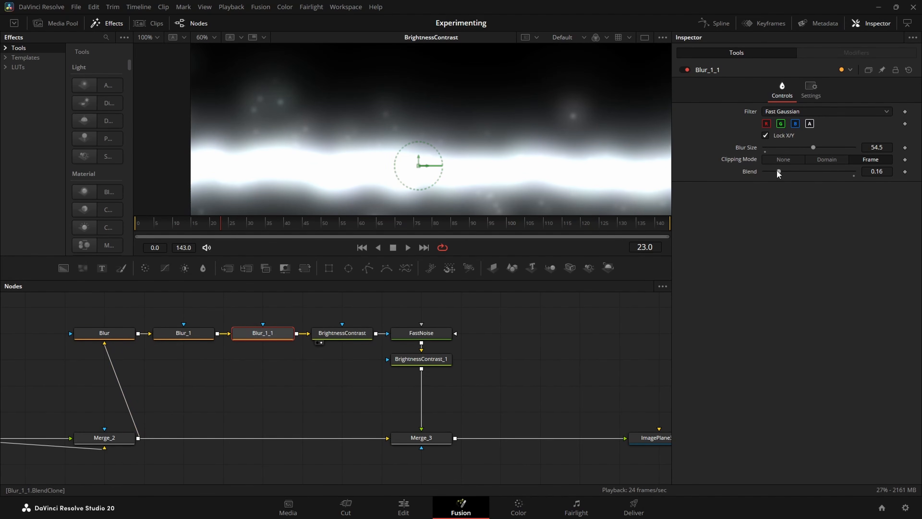
Step: View the FastNoise output and examine how it is masked by the blurred particles and adjusted by BrightnessContrast_1
left_click(400, 334)
key("1")
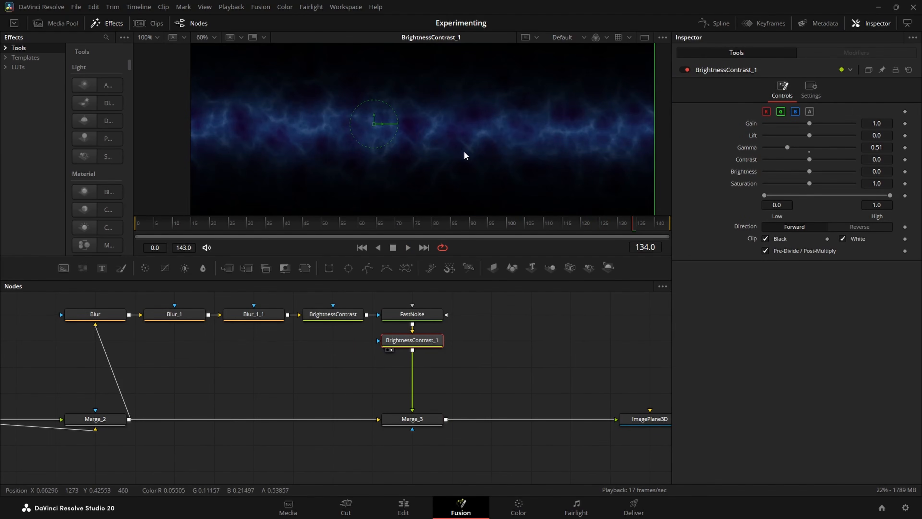
left_click(432, 319)
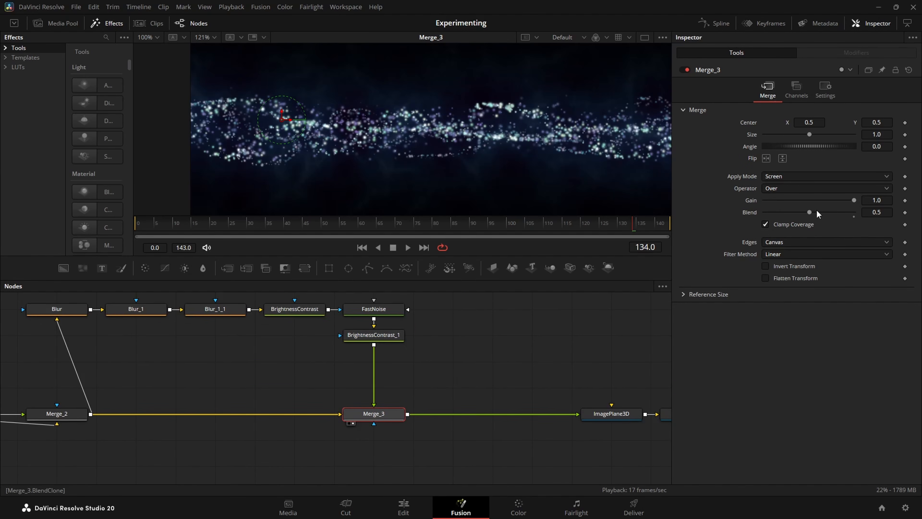
Step: Inspect the combined particles and noise in Merge_3, and view ImagePlane3D with its subdivision settings
scroll(560, 133, "down", 2)
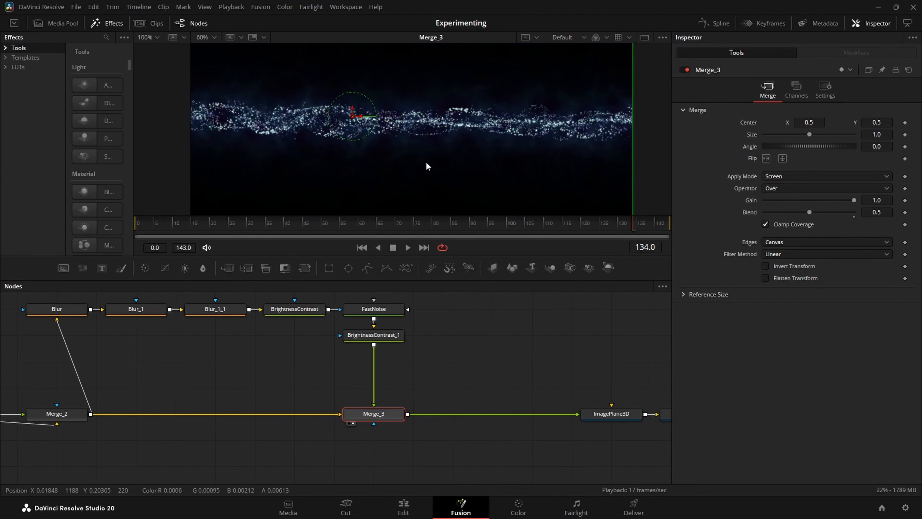
scroll(426, 166, "up", 1)
left_click(627, 413)
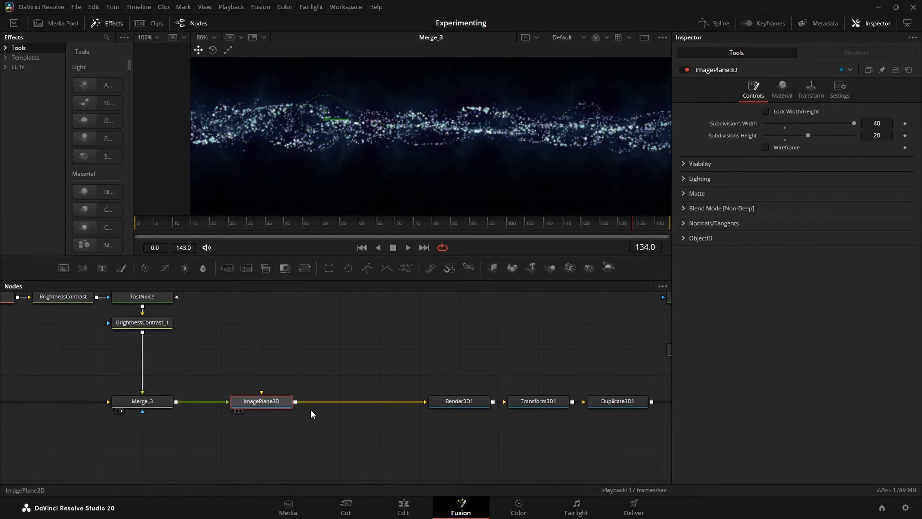
key("1")
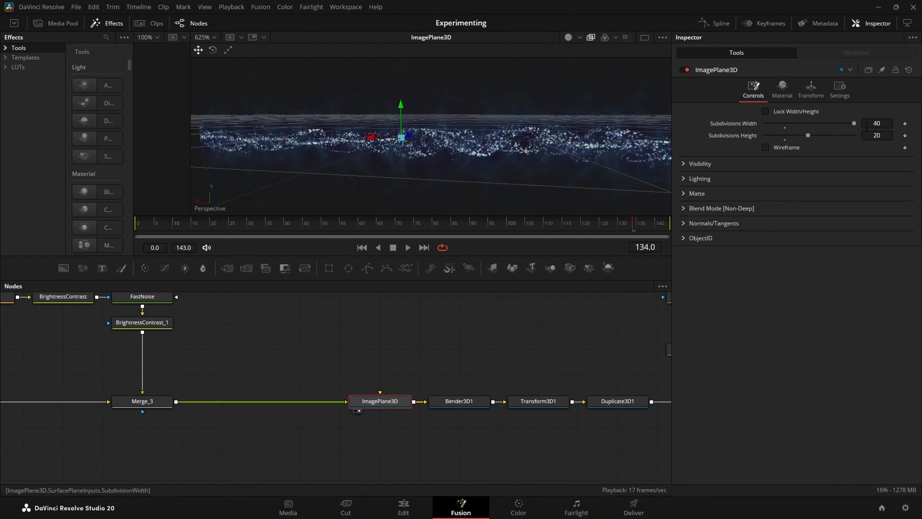
Step: View the Bender3D1 output and examine its bend settings and the resulting shape in the perspective view
left_click(460, 404)
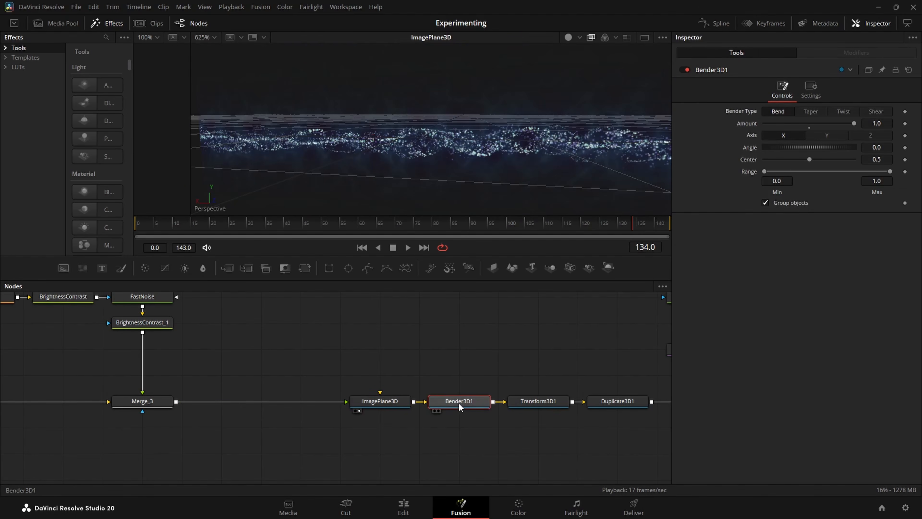
key("1")
scroll(462, 86, "down", 2)
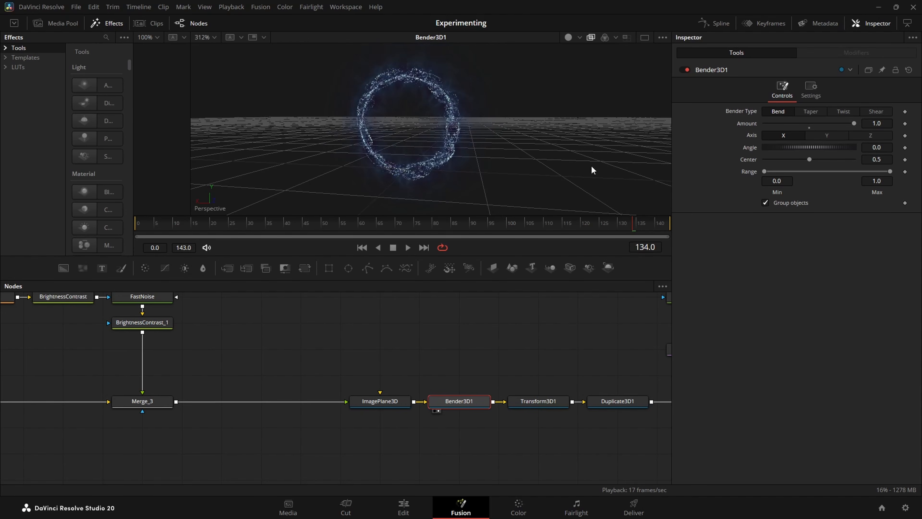
scroll(443, 140, "up", 1)
left_click_drag(443, 140, 387, 149)
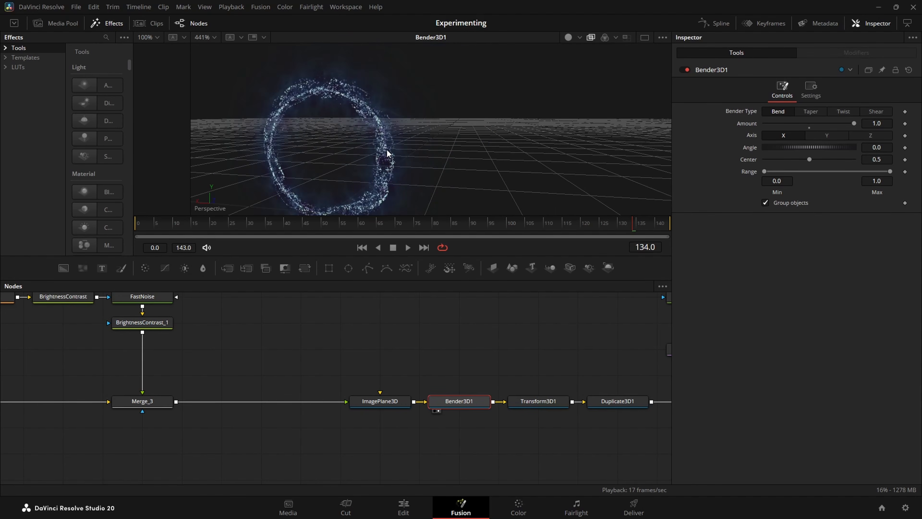
Step: Examine the translation settings of Transform3D1 and how they offset the bent ring in the perspective view
scroll(315, 49, "up", 4)
left_click(410, 397)
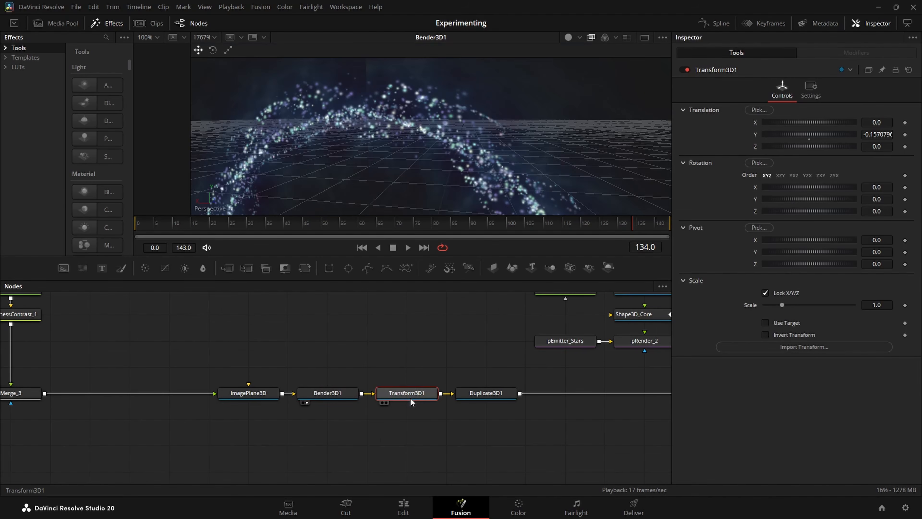
left_click_drag(410, 400, 364, 185)
Step: View the Duplicate3D1 output and examine its copies and scale settings against the nested rings
left_click(487, 394)
key("1")
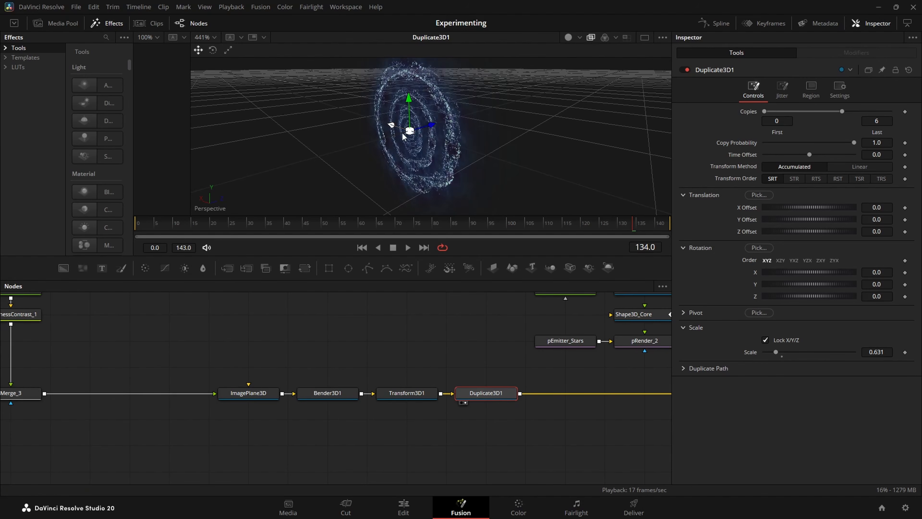
scroll(409, 133, "up", 3)
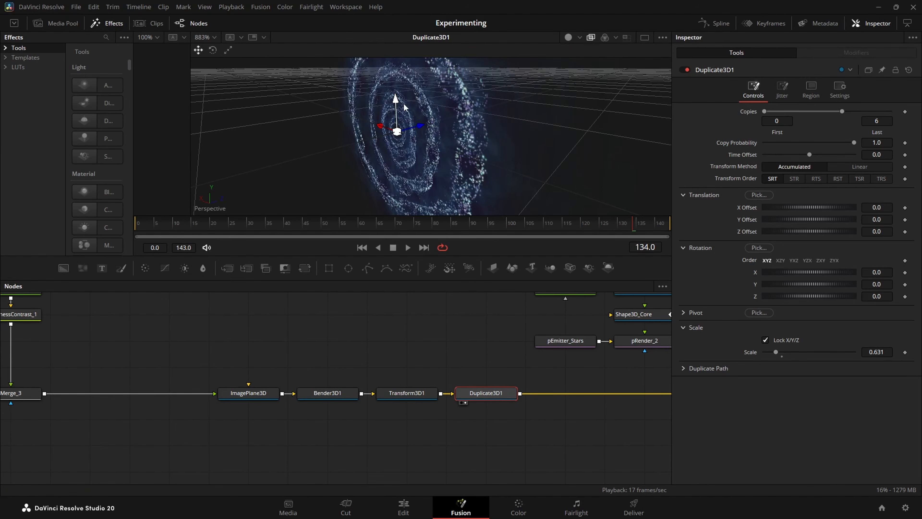
scroll(400, 142, "up", 2)
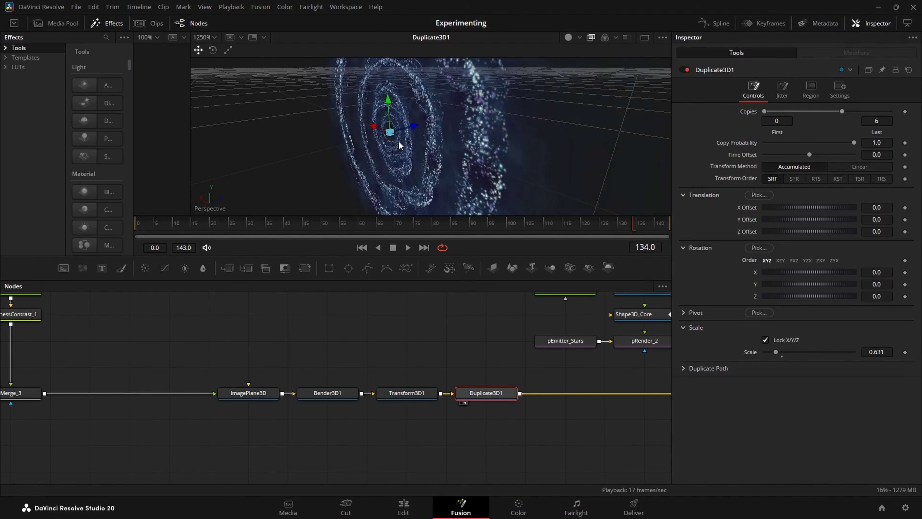
Step: View the Transform3D1 output and check it against the bend settings of Bender3D1
left_click(407, 394)
key("Return")
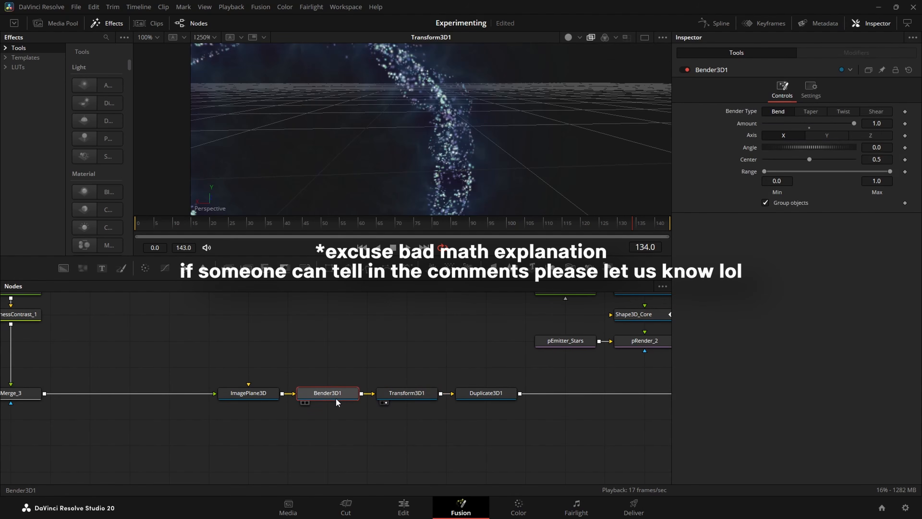
left_click(327, 393)
scroll(481, 161, "down", 1)
Step: Examine the rotation jitter settings of Duplicate3D1 and inspect the tilted rings from several angles
left_click_drag(483, 124, 486, 251)
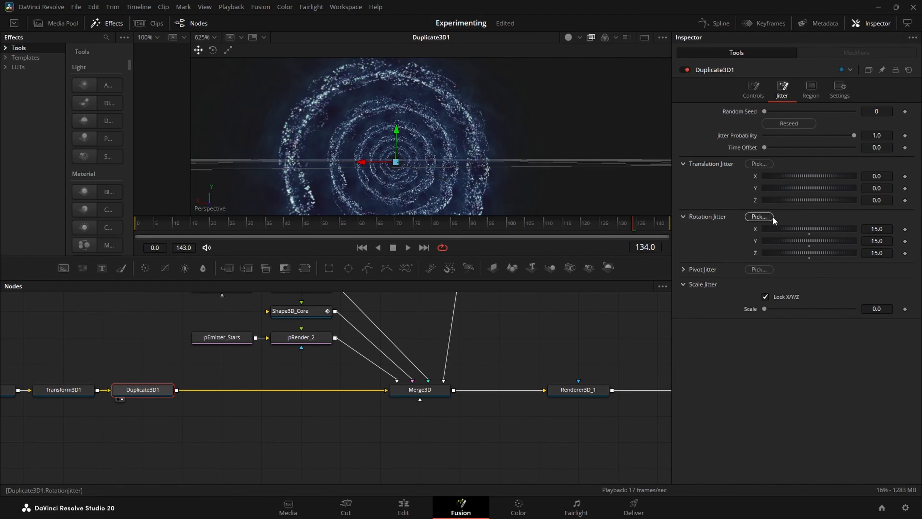
left_click_drag(472, 100, 726, 187)
left_click_drag(505, 117, 472, 164)
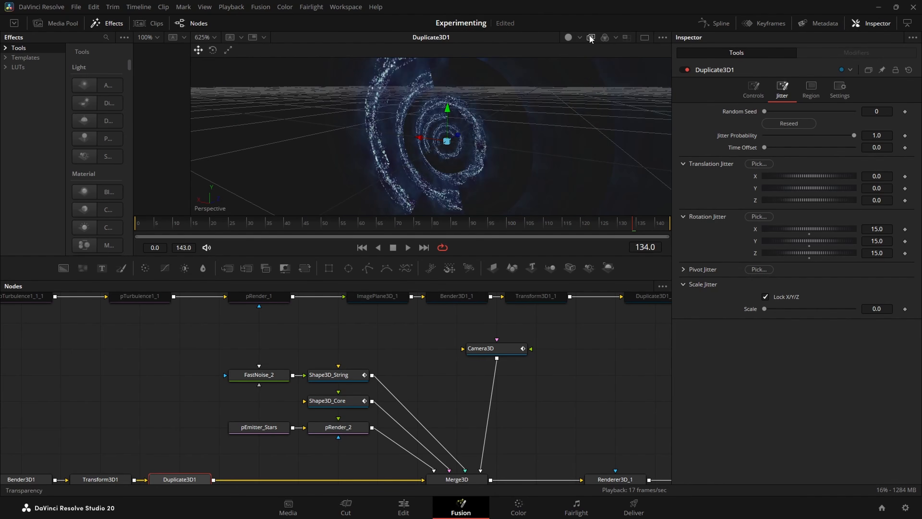
Step: Set the 3D viewer's transparency sorting to Quick Sort
right_click(499, 135)
mouse_move(538, 192)
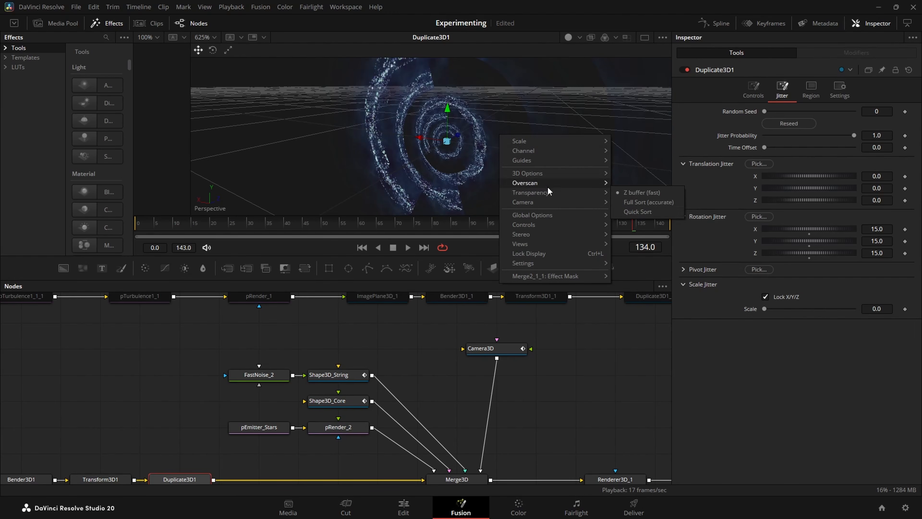
left_click(655, 216)
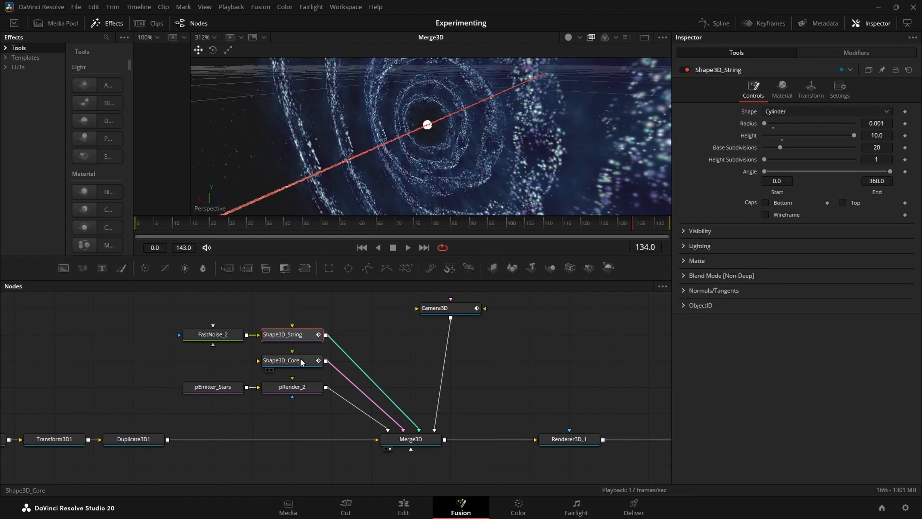
Step: Inspect Shape3D_Core's shape type, scale and Shake modifier, and play back the pulsing core
left_click(300, 359)
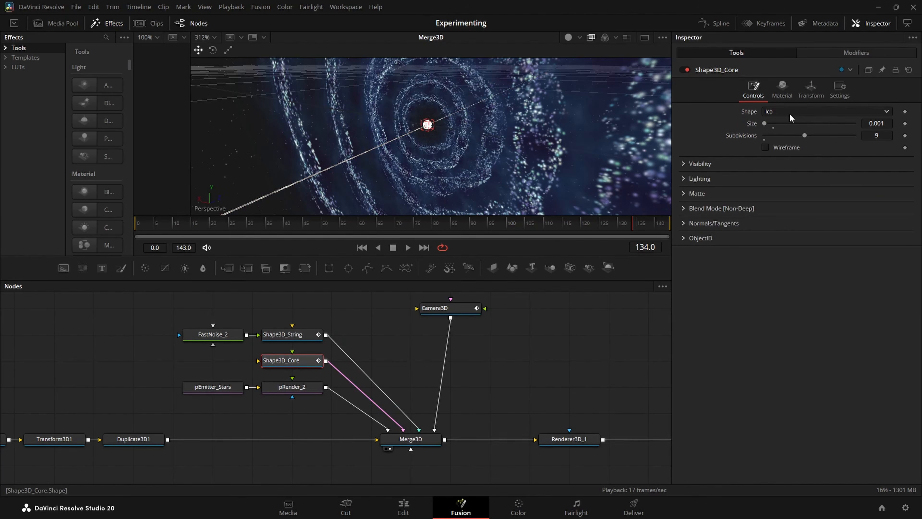
left_click(774, 112)
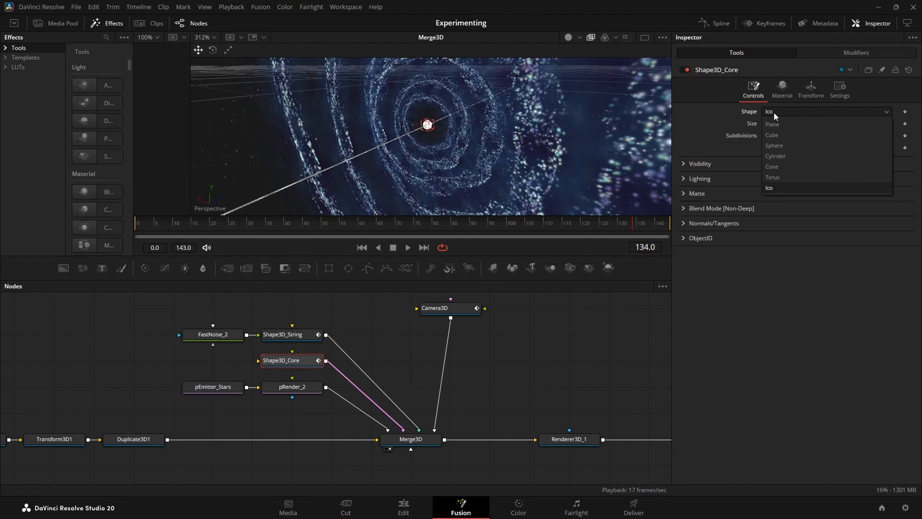
left_click(806, 103)
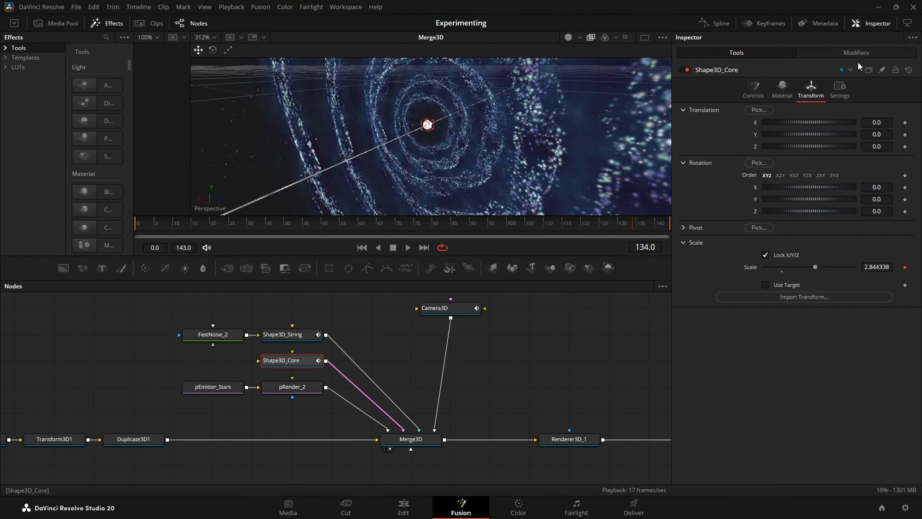
left_click(869, 55)
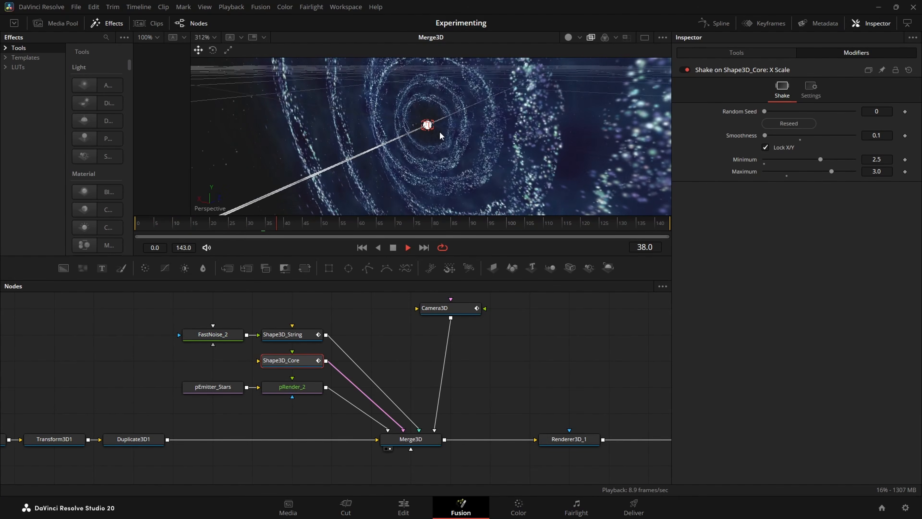
key("space")
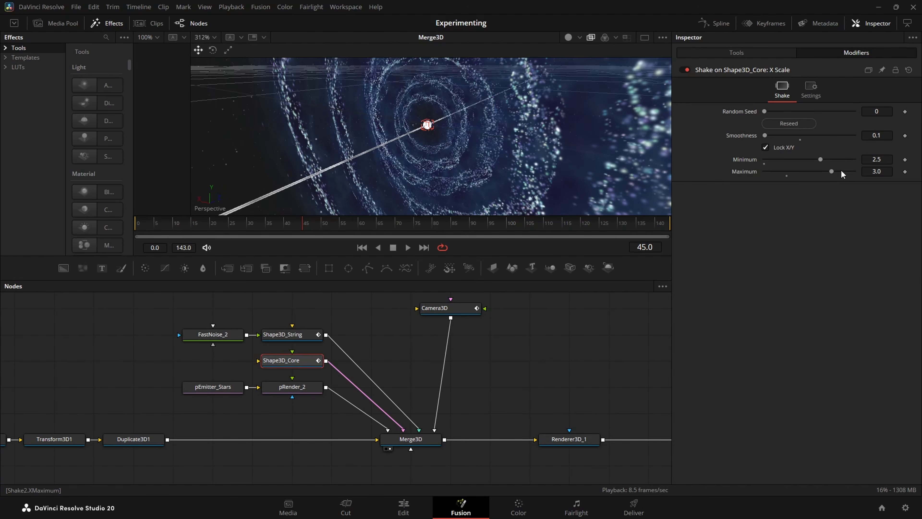
Step: Inspect Shape3D_String's cylinder in the scene, its rotation and scale, and the Shake modifier driving its scale
left_click(414, 124)
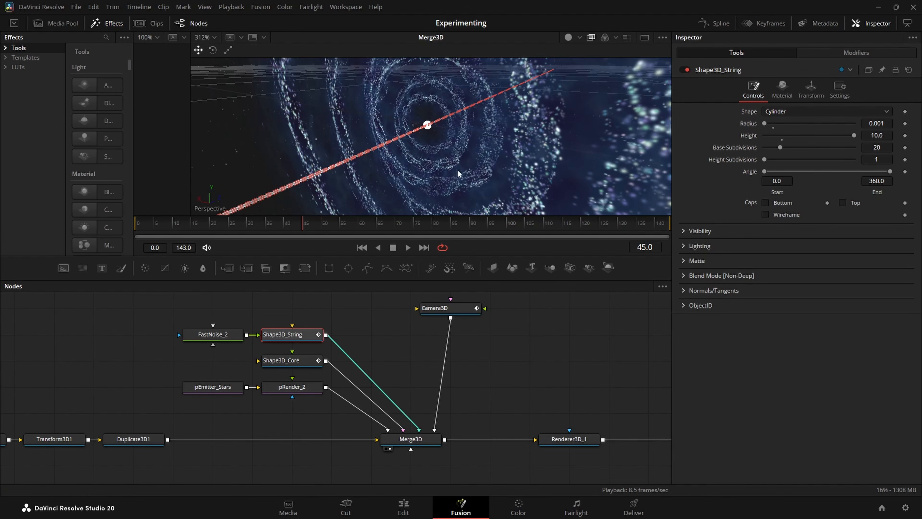
left_click_drag(533, 139, 354, 154)
left_click(811, 89)
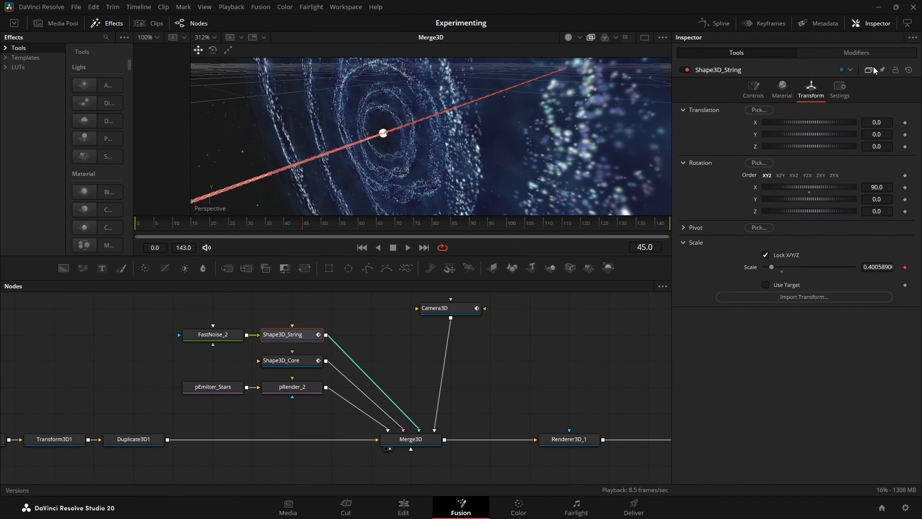
left_click(869, 55)
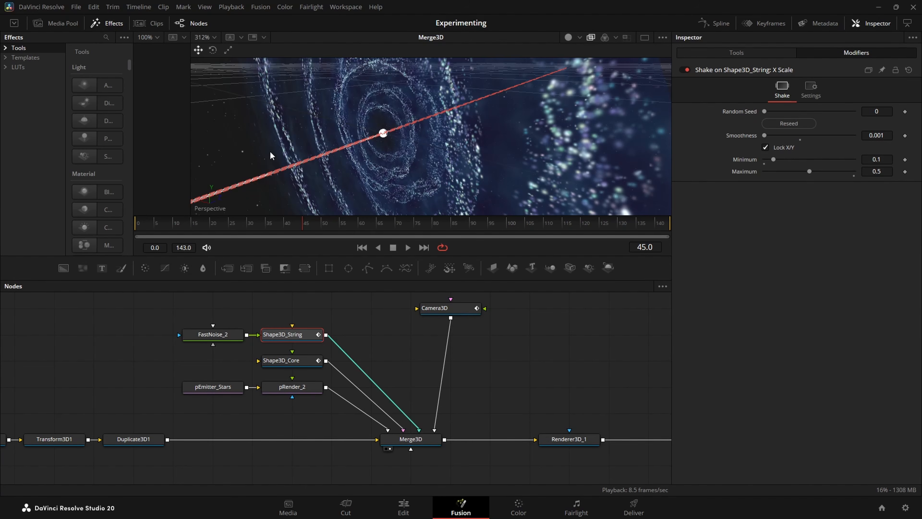
Step: View and play the FastNoise_2 output, examine its time expression and scale settings, and check the Shape3D_String node it feeds
left_click(203, 335)
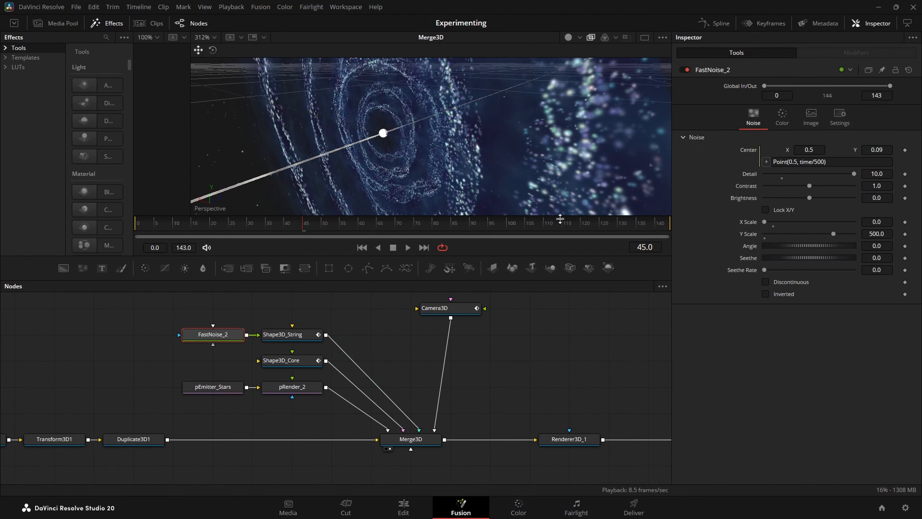
key("1")
key("space")
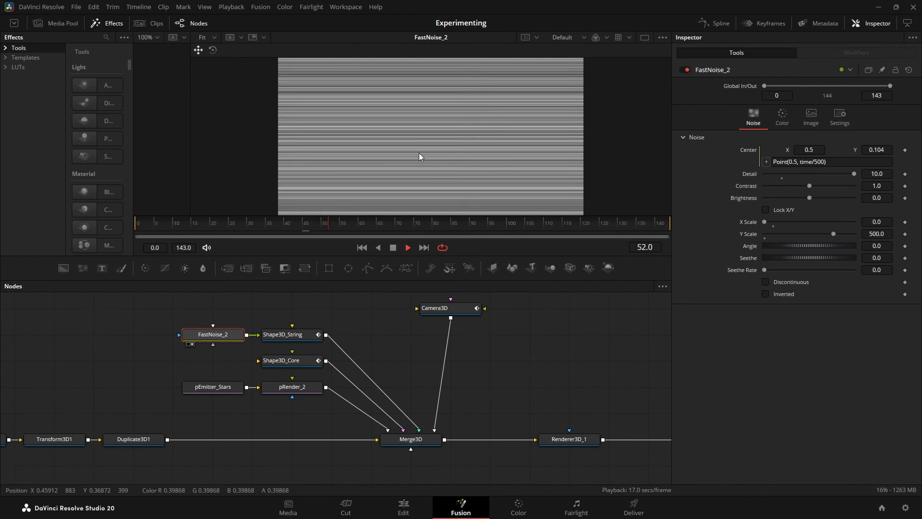
scroll(389, 171, "up", 4)
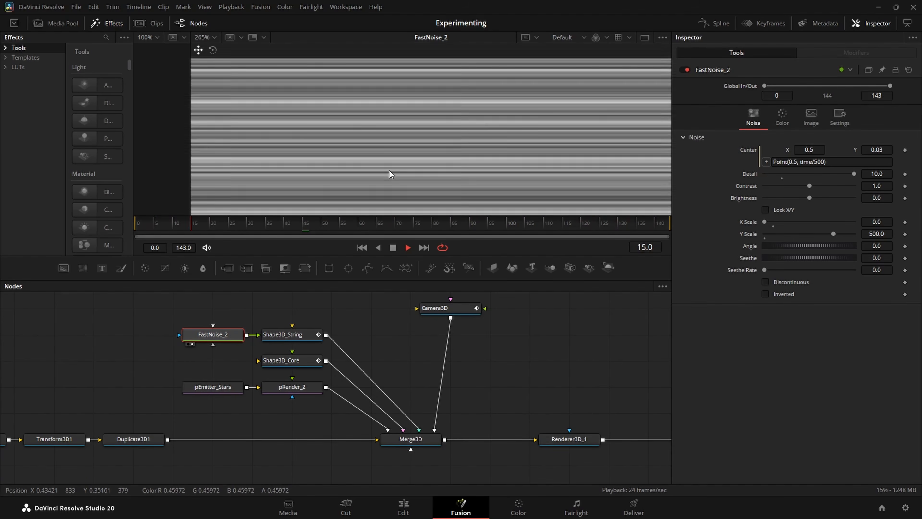
left_click(284, 334)
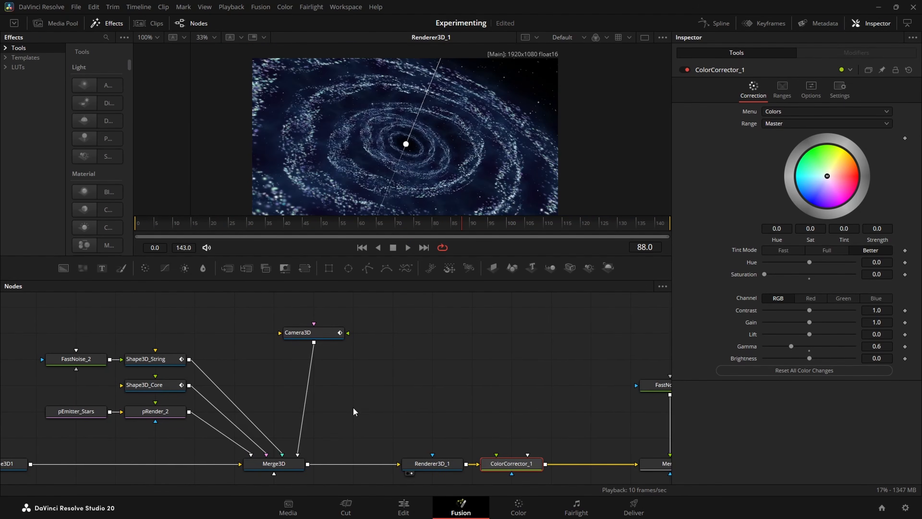
Step: Examine Camera3D's Y translation keyframes and play the resulting camera move in the Renderer3D_1 output
left_click(318, 336)
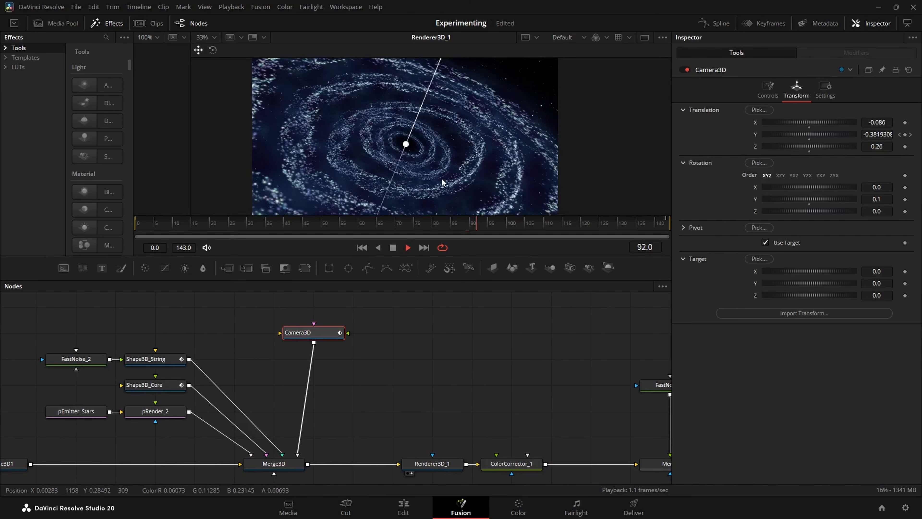
left_click(901, 135)
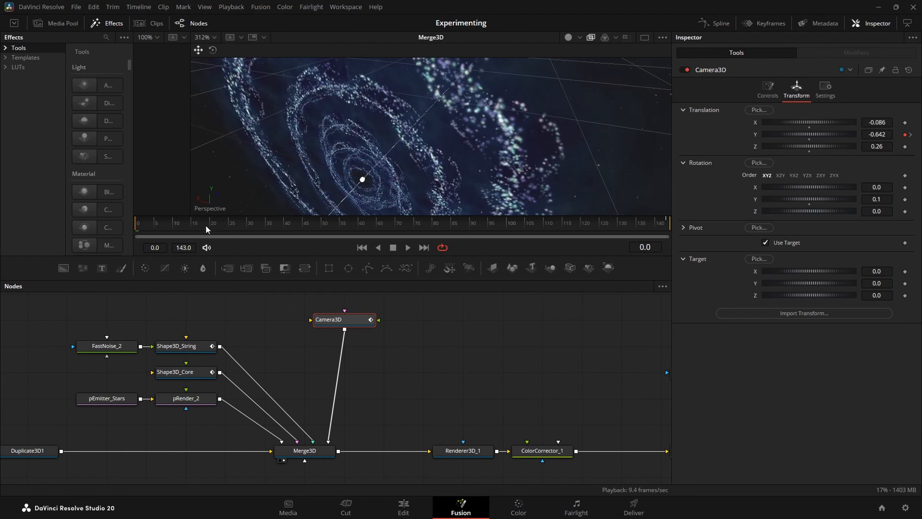
left_click(460, 434)
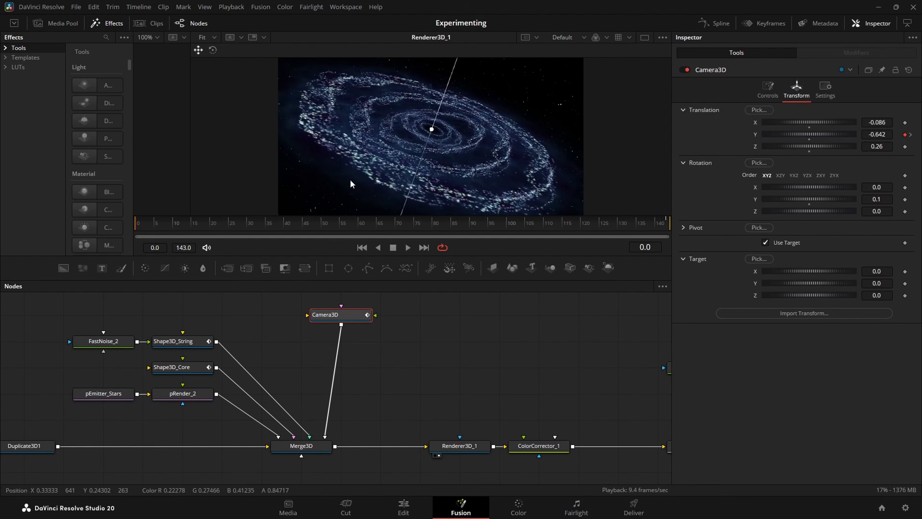
key("space")
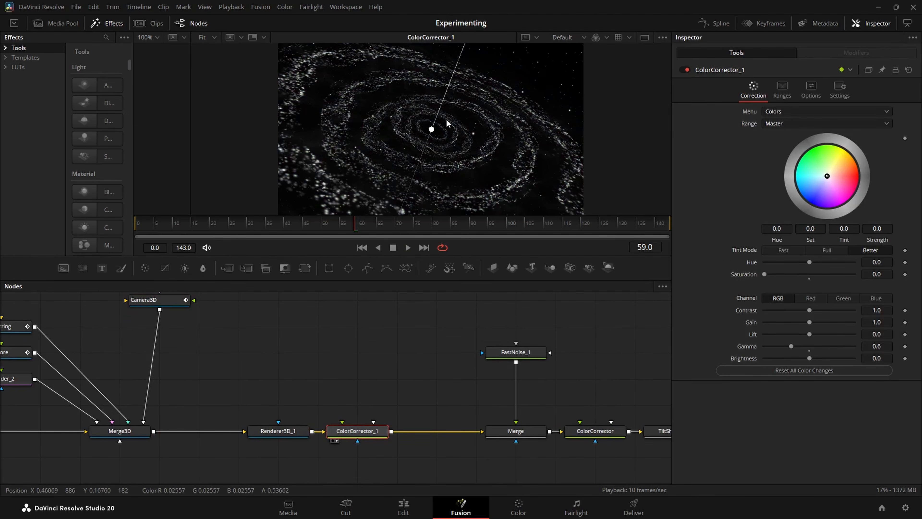
Step: Inspect the desaturated render in the ColorCorrector_1 output up close
scroll(400, 148, "up", 2)
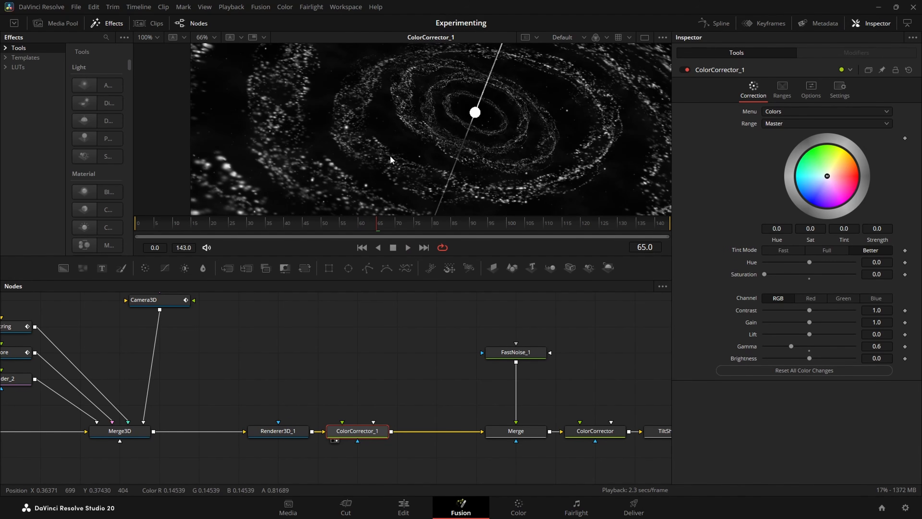
left_click_drag(385, 159, 286, 154)
scroll(515, 155, "down", 1)
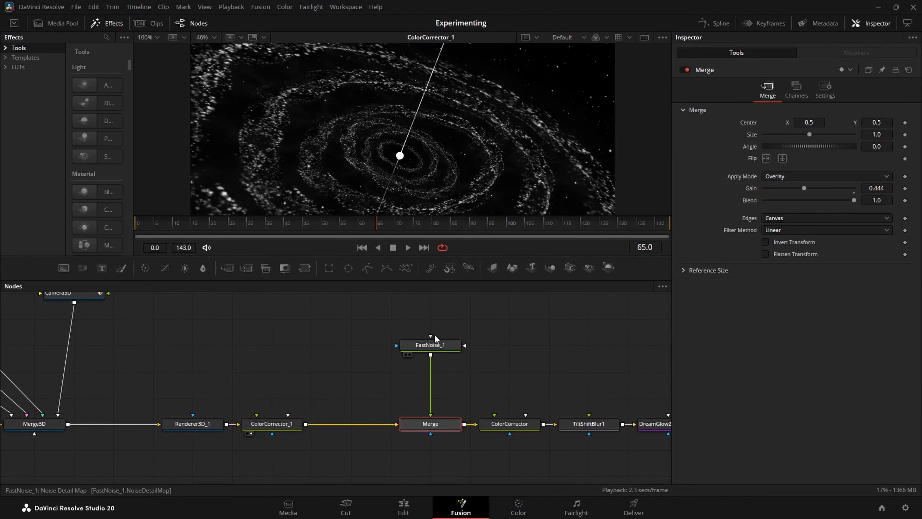
Step: View the FastNoise_1 output and examine its detail, contrast, scale and seethe rate settings
left_click(442, 346)
key("2")
key("2")
key("2")
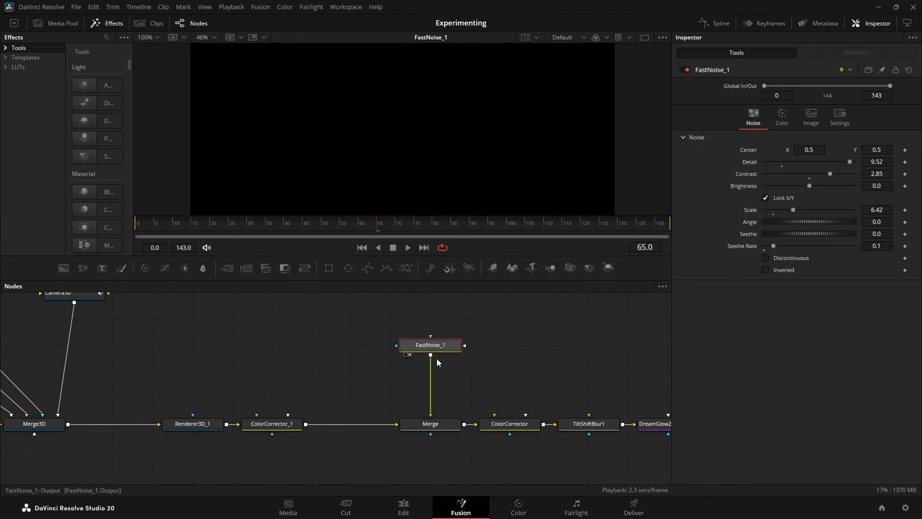
scroll(419, 156, "down", 1)
right_click(407, 133)
left_click(568, 180)
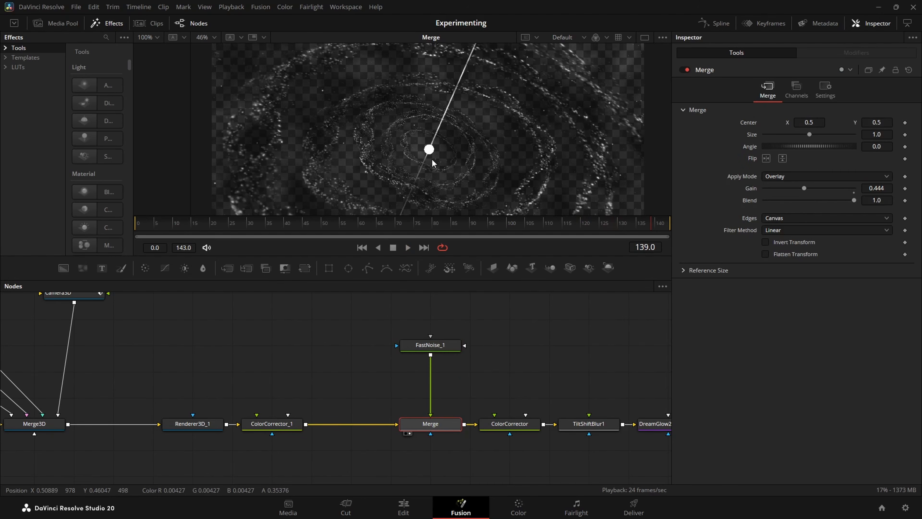
Step: Toggle the Merge node's pass-through to compare the quasar with and without the noise overlay
key("ctrl+p")
key("ctrl+p")
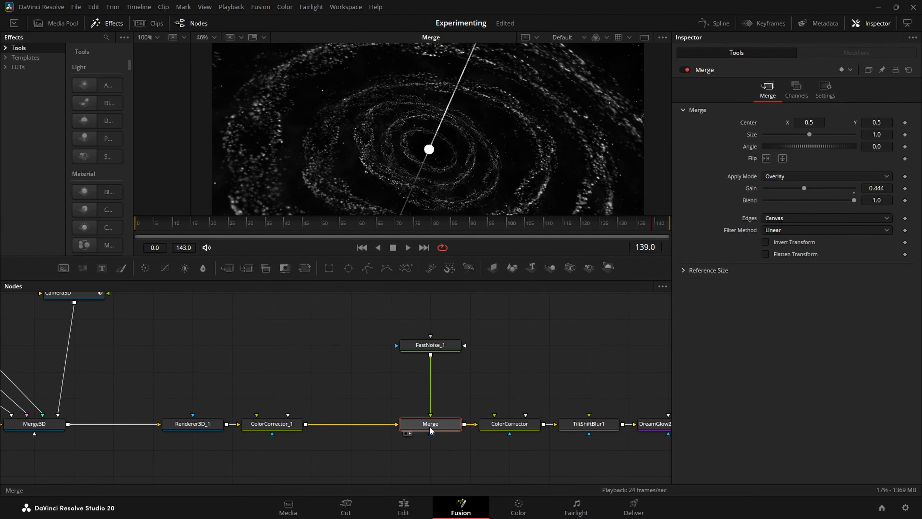
scroll(403, 200, "down", 2)
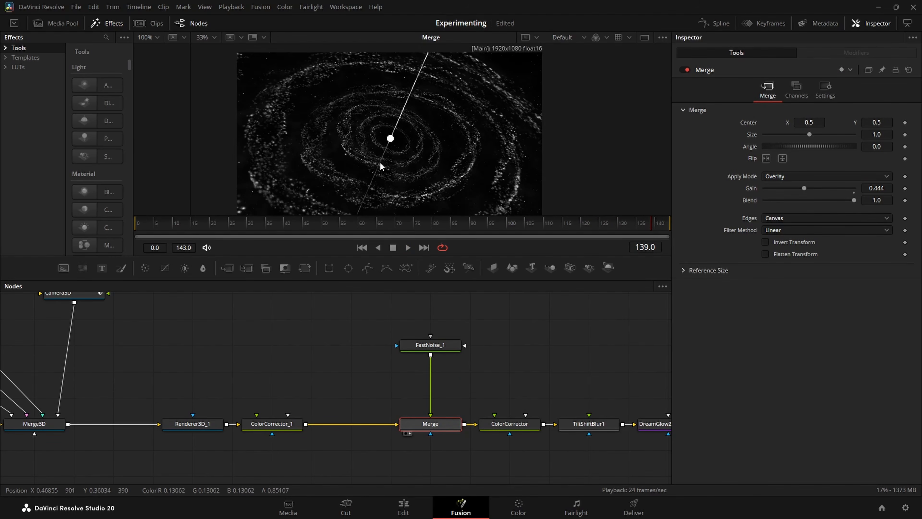
scroll(382, 171, "up", 2)
Step: Compare the FastNoise_1 output with the combined Merge output and its Overlay apply mode
left_click(433, 345)
key("1")
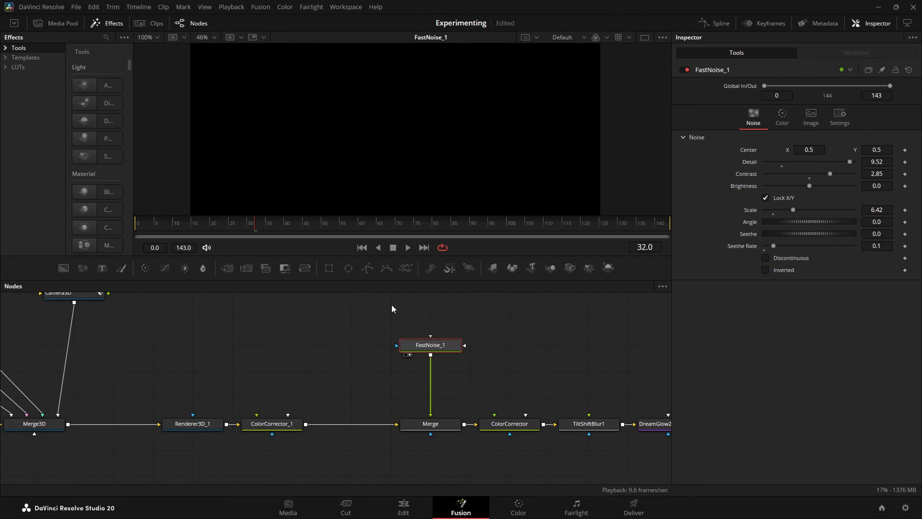
left_click(431, 424)
key("1")
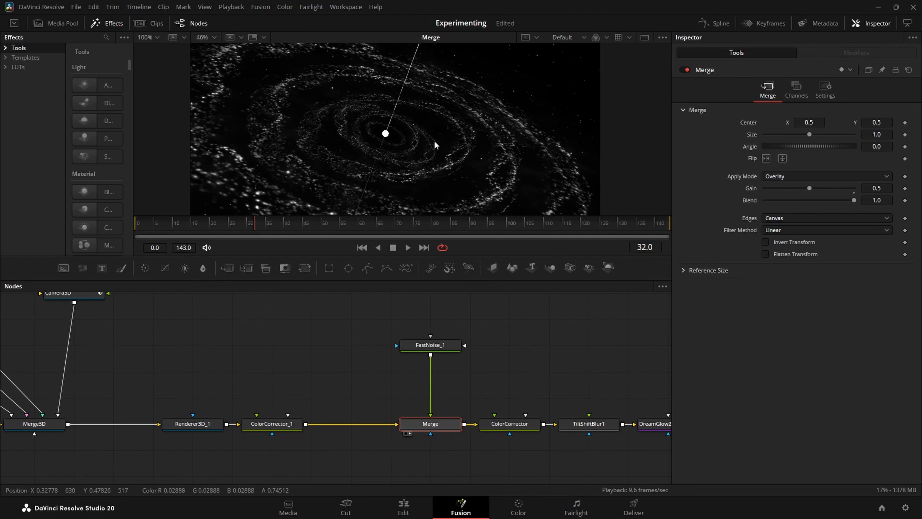
Step: View the ColorCorrector output after the Merge and check the TiltShiftBlur1 settings that follow it
left_click_drag(522, 408, 349, 410)
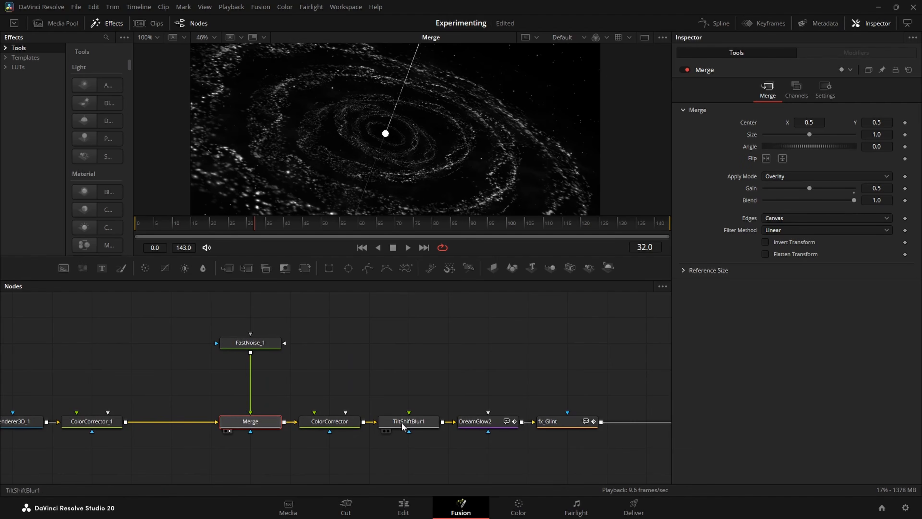
left_click(345, 422)
key("1")
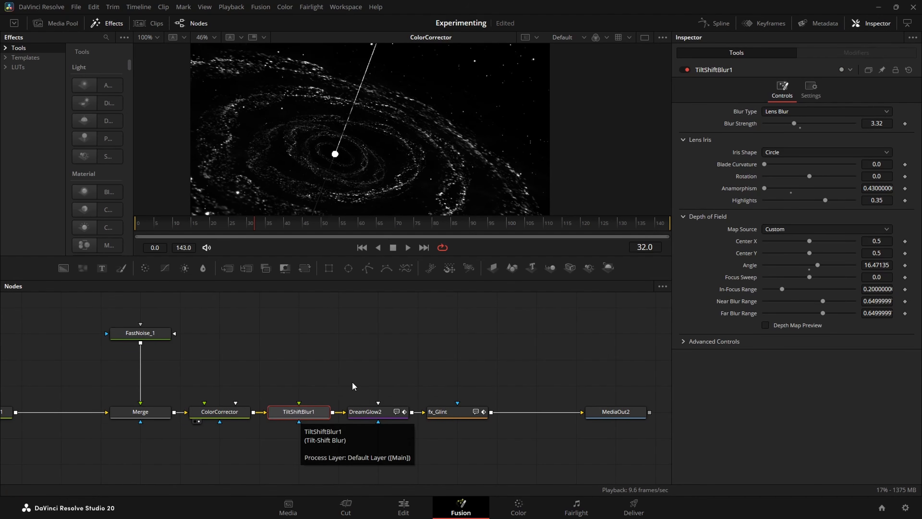
Step: Space TiltShiftBlur1 apart from ColorCorrector and DreamGlow2 in the node tree and view its output
left_click_drag(352, 384, 427, 385)
scroll(380, 419, "up", 2)
left_click_drag(474, 430, 187, 425)
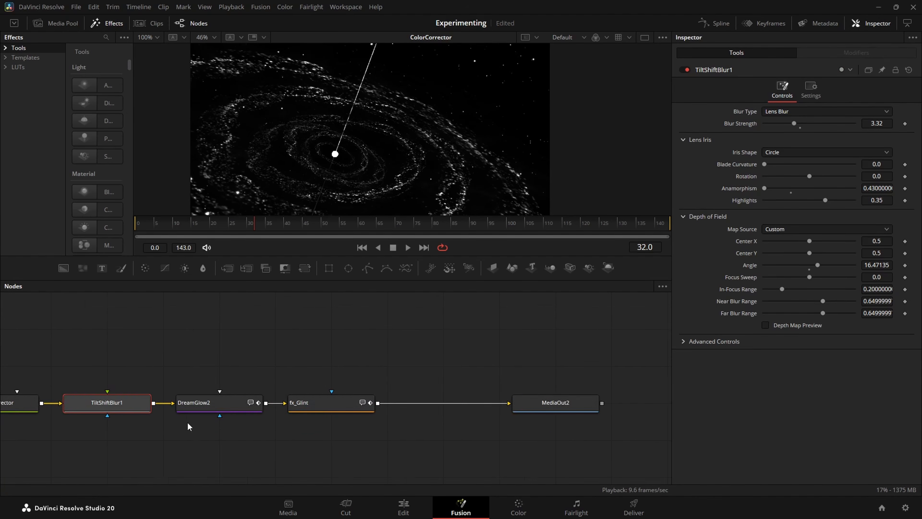
scroll(176, 422, "down", 2)
left_click_drag(133, 367, 416, 434)
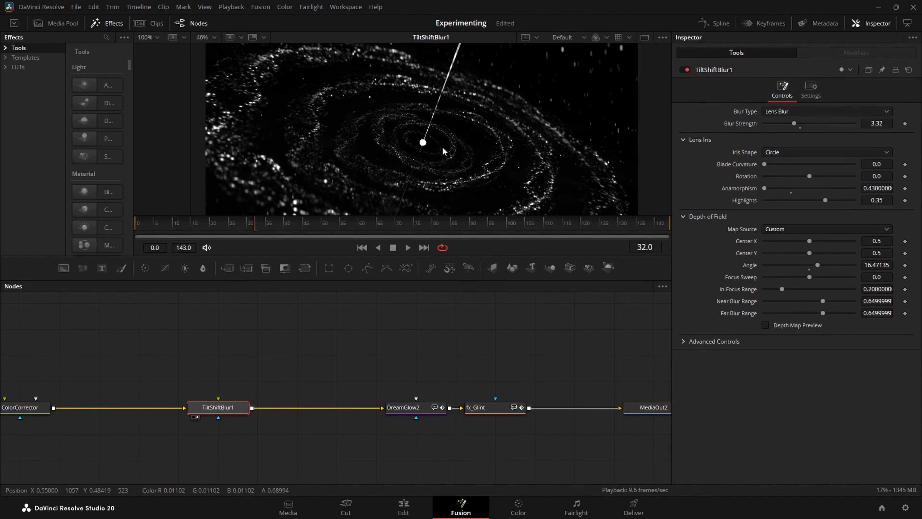
Step: Examine how the TiltShiftBlur1 output shifts from the sharp quasar core to the blurred outer rings
scroll(422, 146, "up", 2)
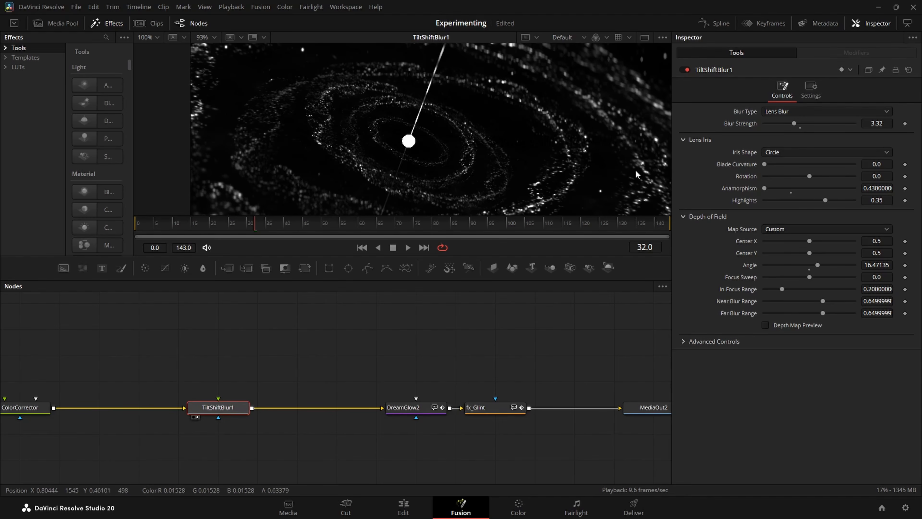
scroll(234, 413, "down", 2)
scroll(400, 137, "down", 2)
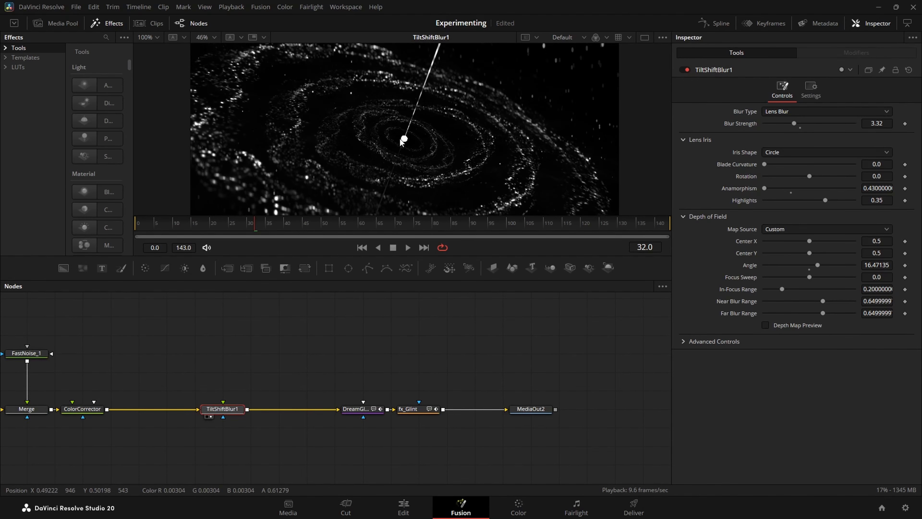
scroll(404, 141, "up", 4)
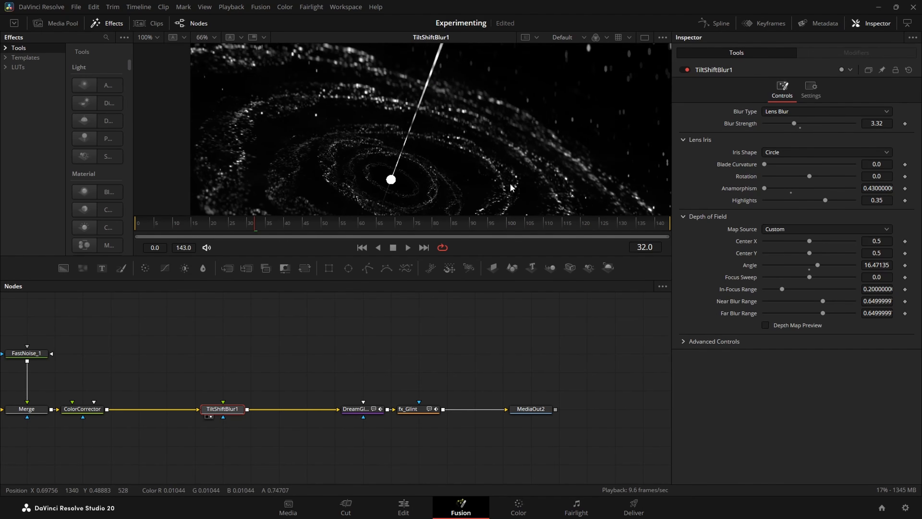
Step: Toggle TiltShiftBlur1's Depth Map Preview on and off to compare its focus band with the blurred quasar image
left_click(766, 325)
scroll(396, 101, "down", 3)
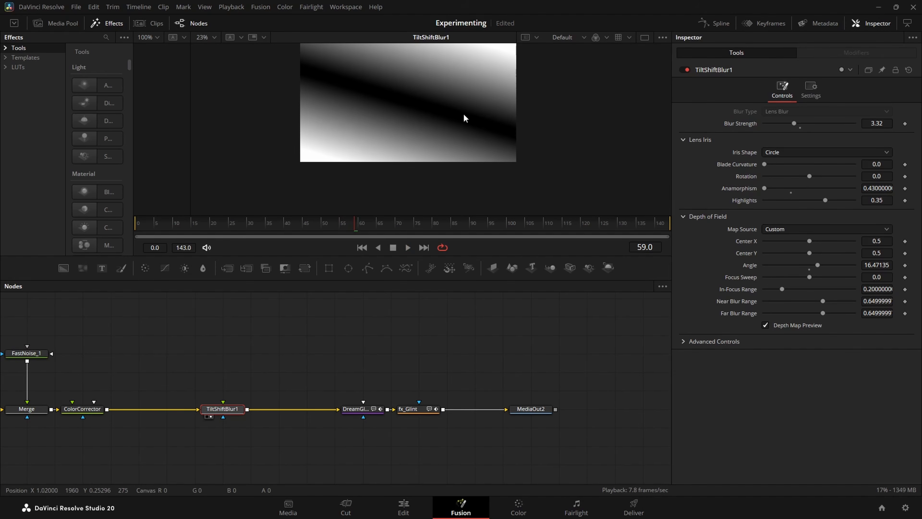
left_click(765, 325)
scroll(409, 104, "up", 3)
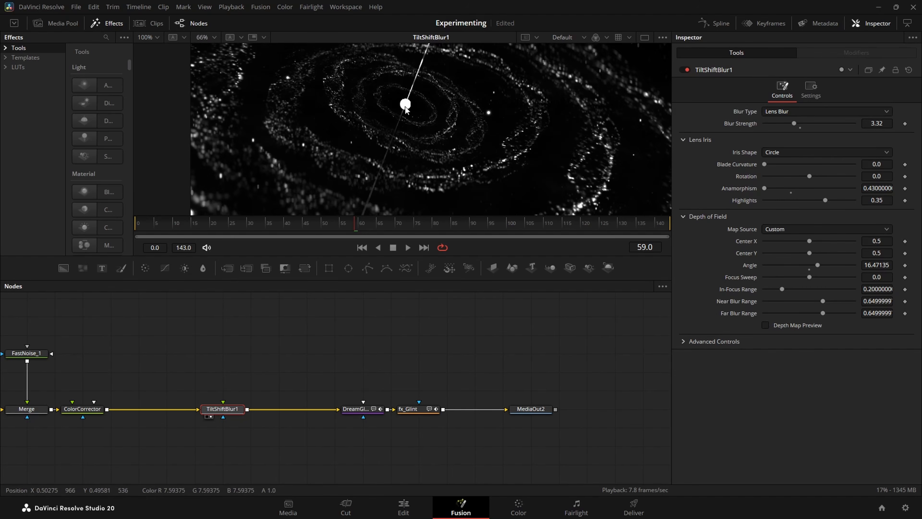
left_click(766, 325)
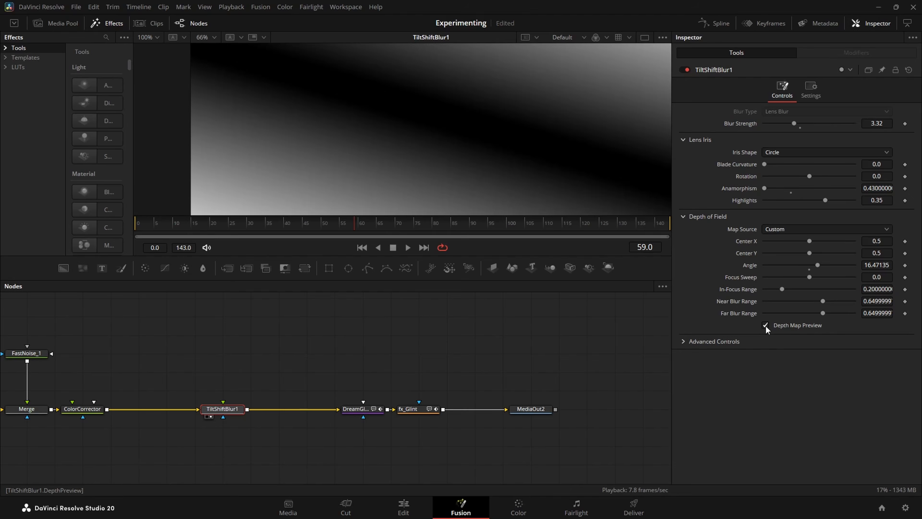
left_click(766, 324)
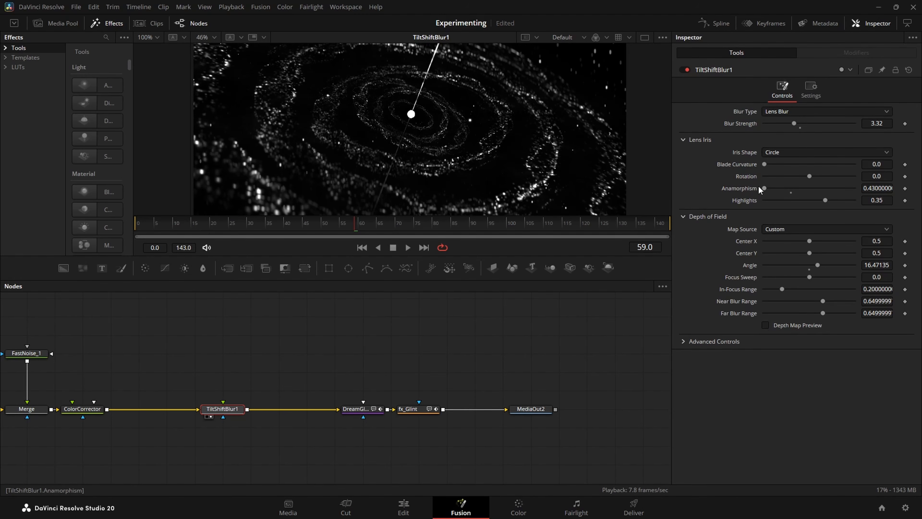
Step: Inspect the anamorphic stretch of the out-of-focus particles near the corners of the TiltShiftBlur1 output
scroll(307, 153, "up", 3)
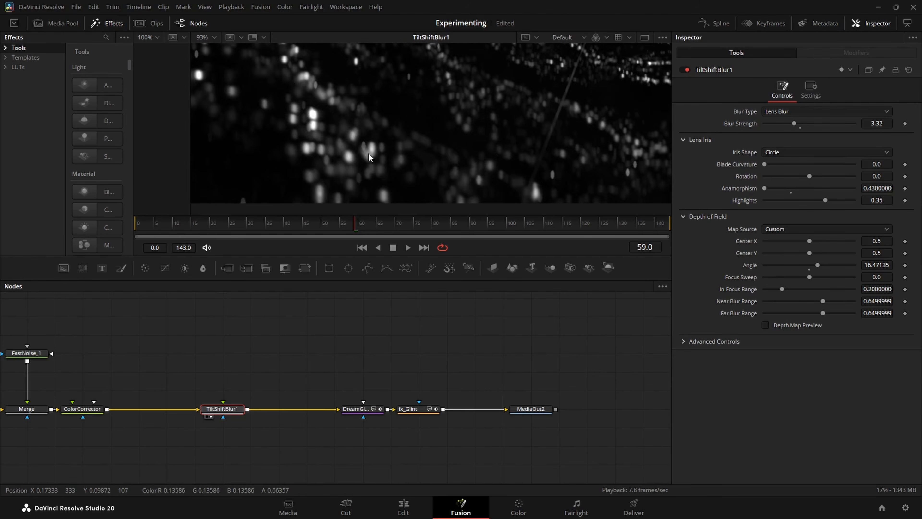
scroll(307, 153, "up", 2)
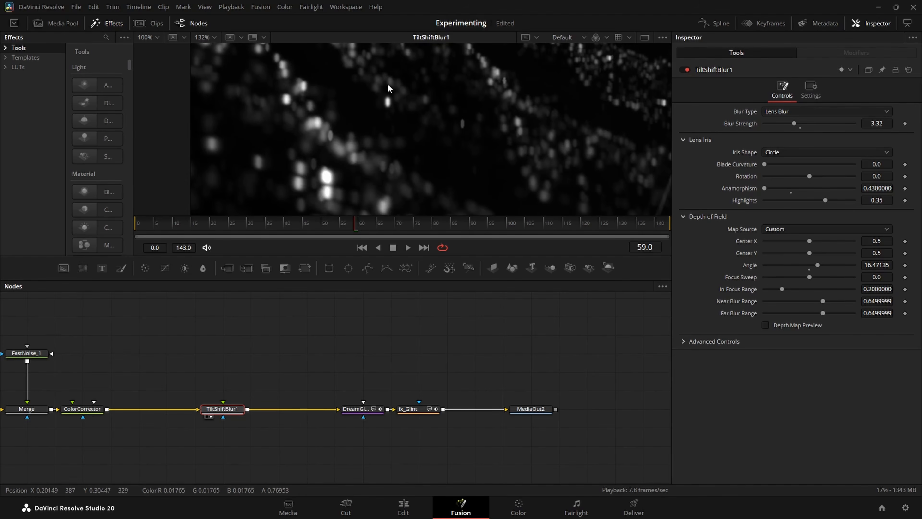
scroll(419, 183, "down", 2)
left_click_drag(549, 54, 264, 203)
left_click_drag(502, 162, 304, 135)
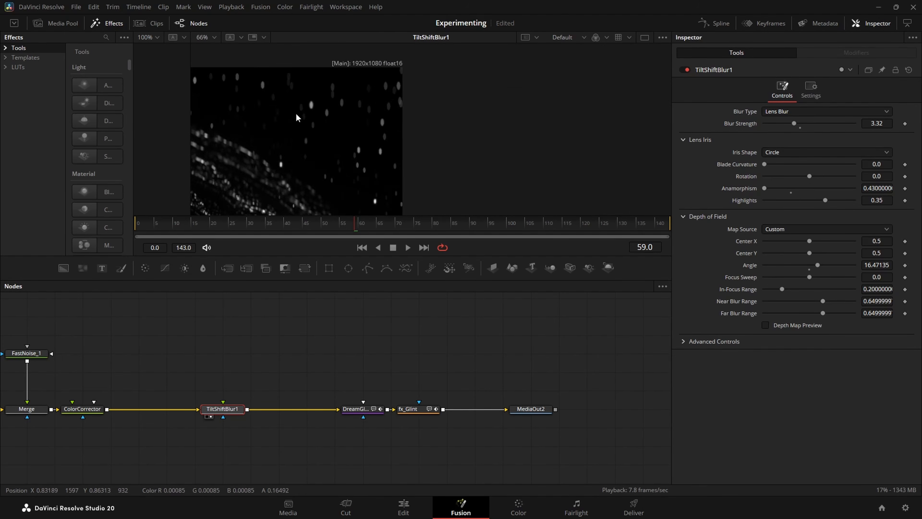
Step: Move DreamGlow2 right after TiltShiftBlur1 in the node tree and view its output
scroll(305, 116, "up", 2)
left_click_drag(384, 412, 301, 414)
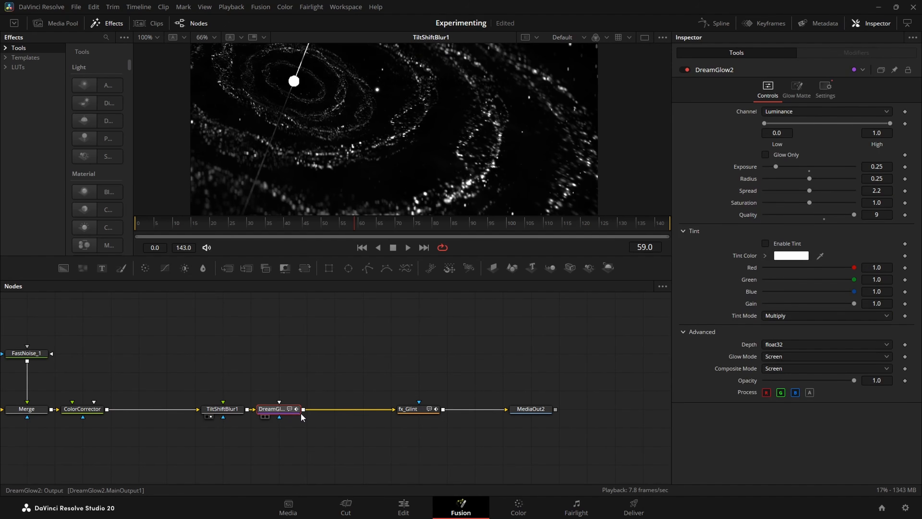
key("1")
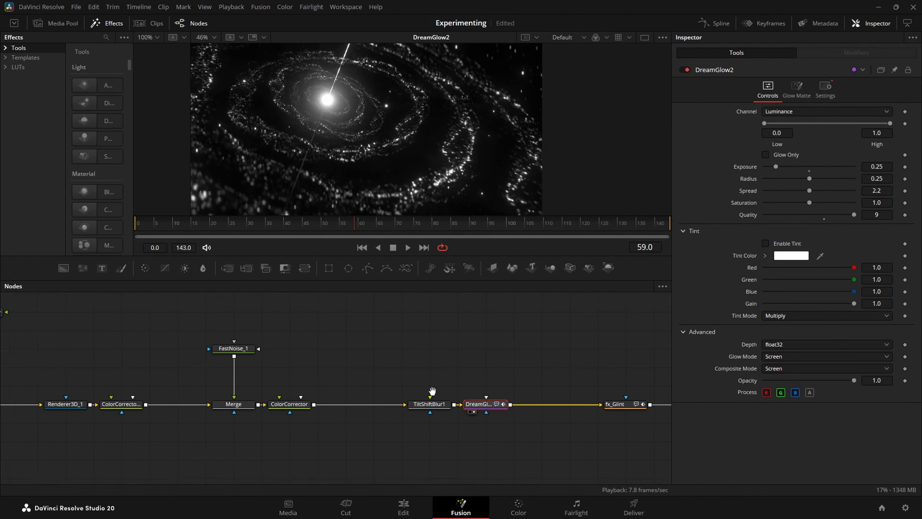
Step: Examine the diffuse color values in Shape3D_Core's material alongside the glowing core in the DreamGlow2 output
scroll(424, 386, "left", 10)
scroll(424, 386, "left", 10)
left_click(225, 374)
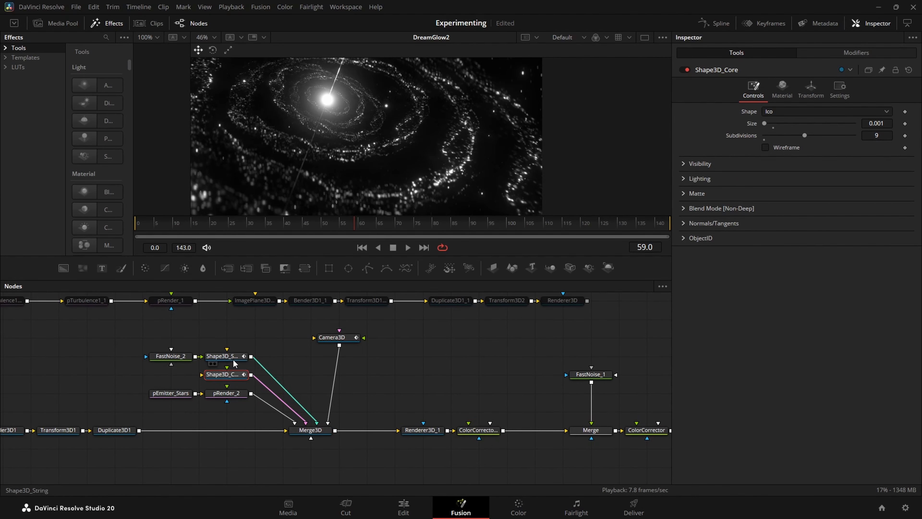
left_click(774, 96)
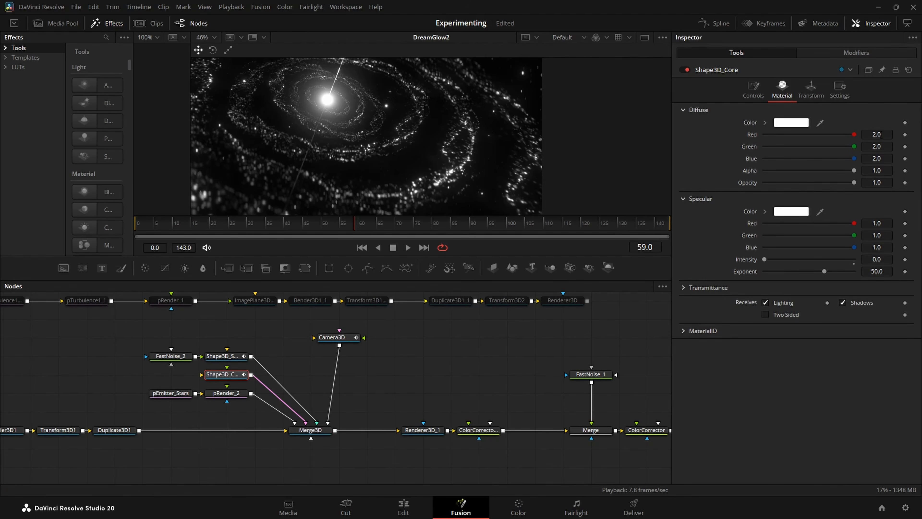
left_click_drag(505, 168, 523, 233)
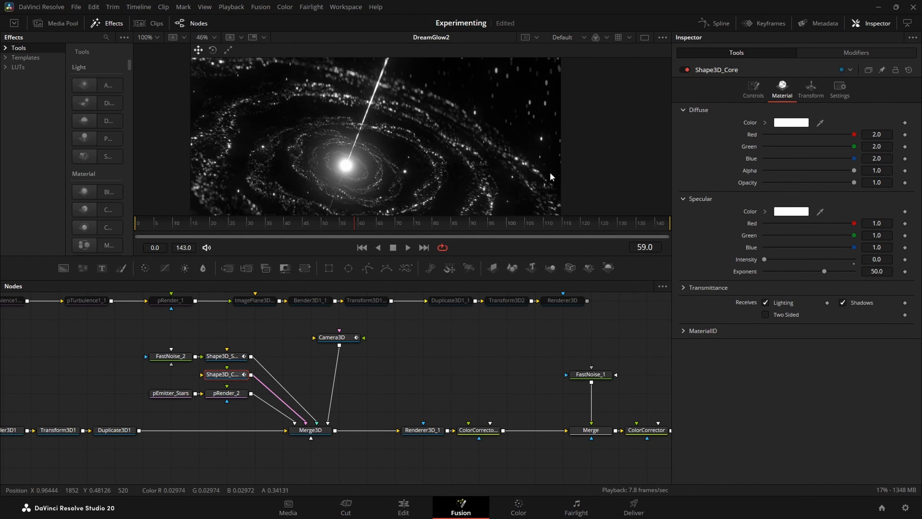
Step: Review DreamGlow2's glow settings, and place fx_Glint directly after it to view its output
scroll(539, 430, "right", 10)
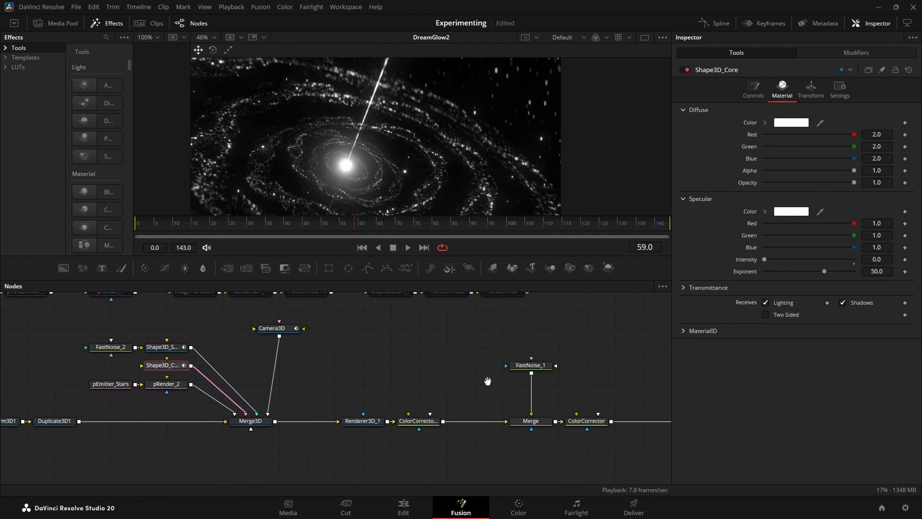
left_click(520, 417)
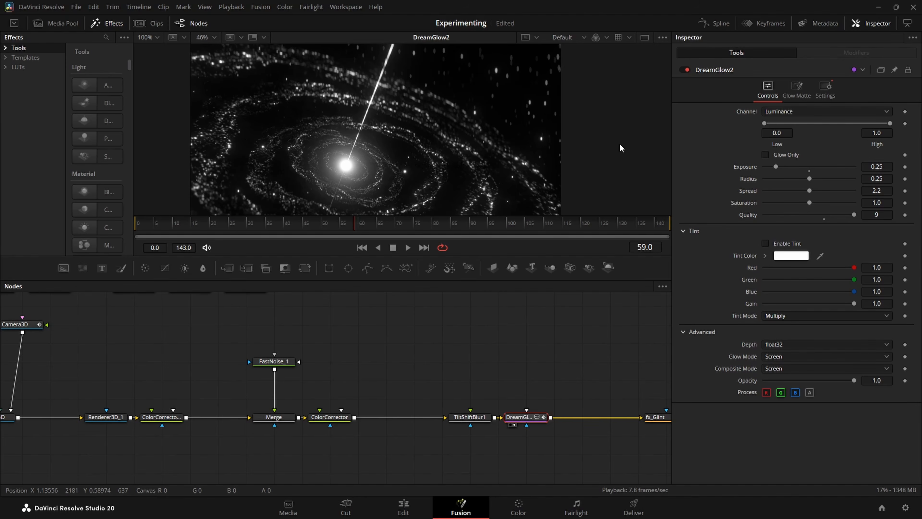
scroll(348, 420, "right", 10)
left_click(347, 419)
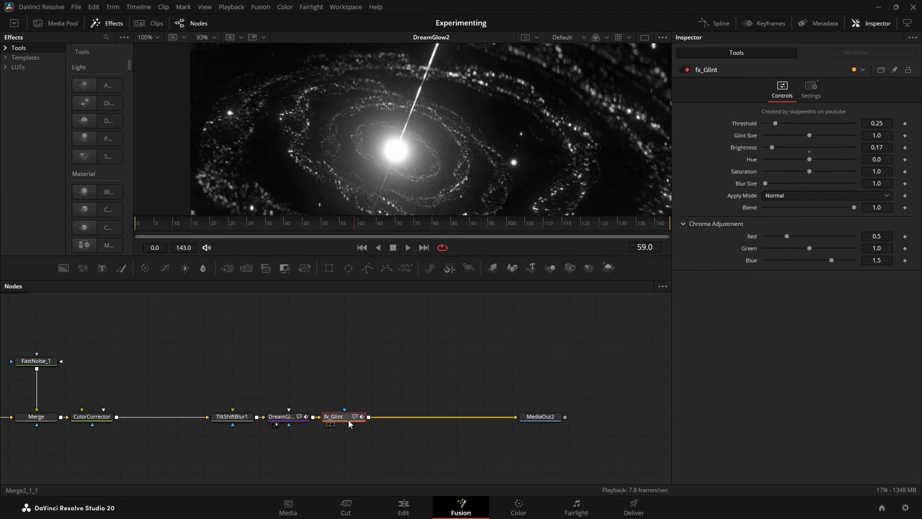
key("1")
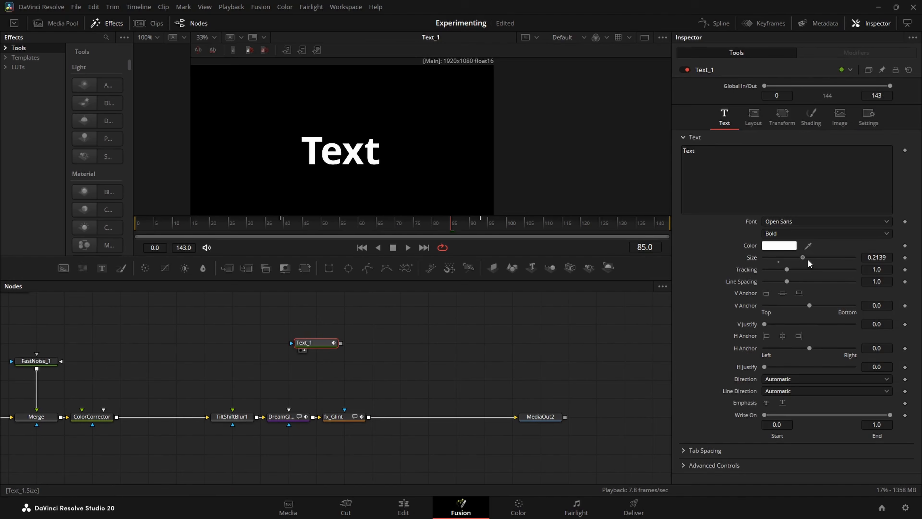
Step: Demonstrate the glint on Text_1 at size 0.2513 by adding an fx_Glint node after it and lowering the glint brightness
left_click_drag(805, 258, 810, 258)
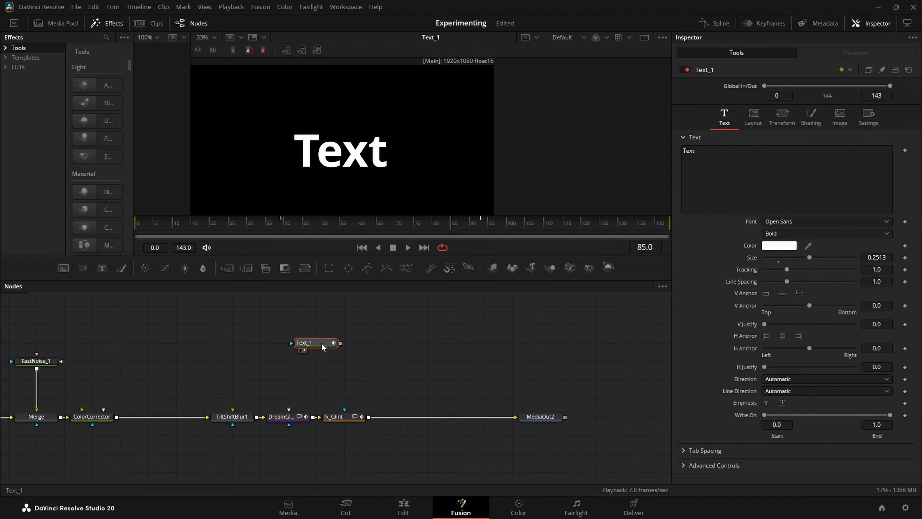
key("shift+space")
type("gl")
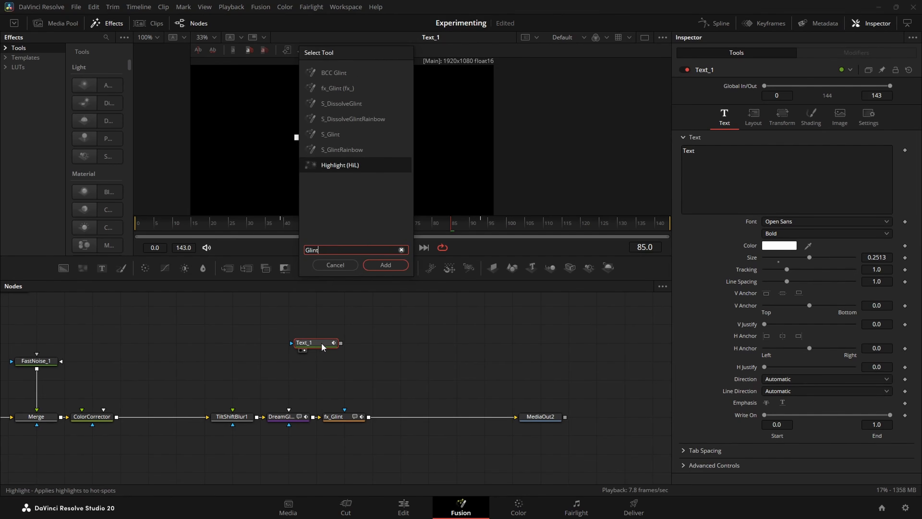
double_click(337, 147)
key("ctrl+f")
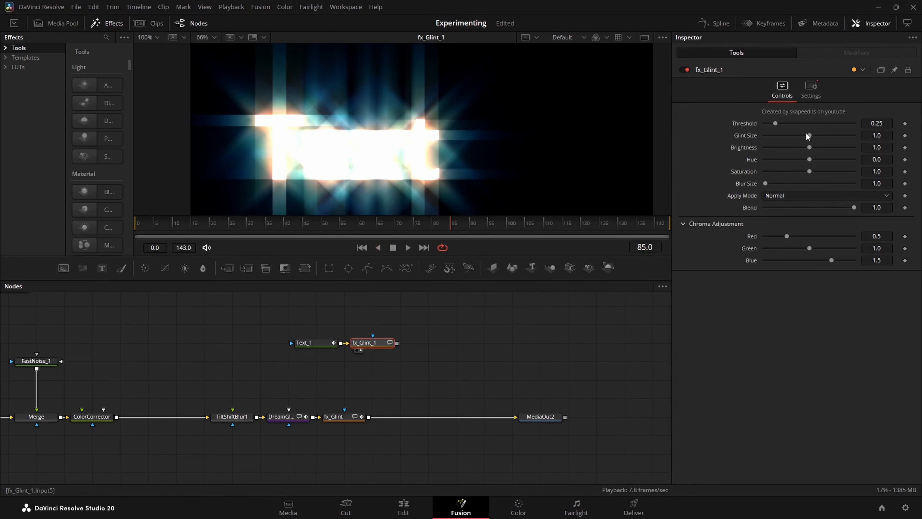
left_click_drag(809, 147, 789, 157)
Step: Compare the quasar's fx_Glint output with the DreamGlow2 output and delete the test Text_1 and fx_Glint_1 nodes
left_click(345, 417)
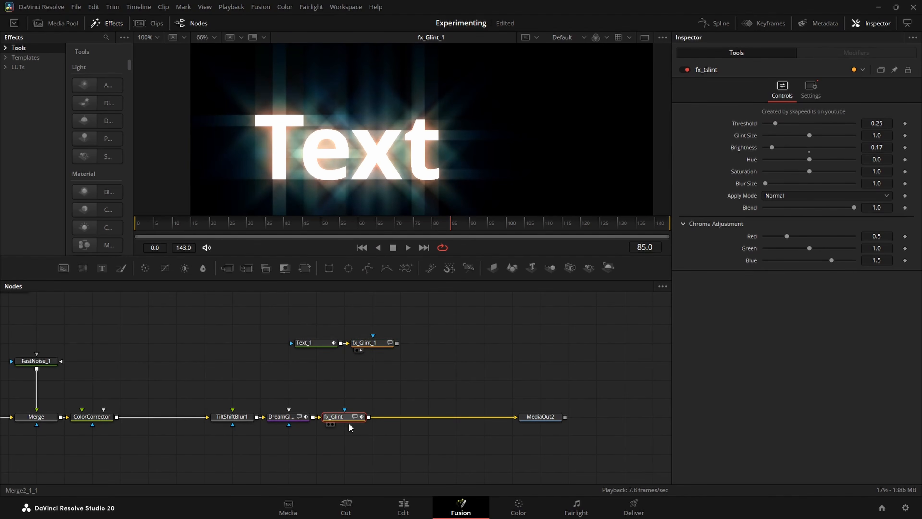
key("1")
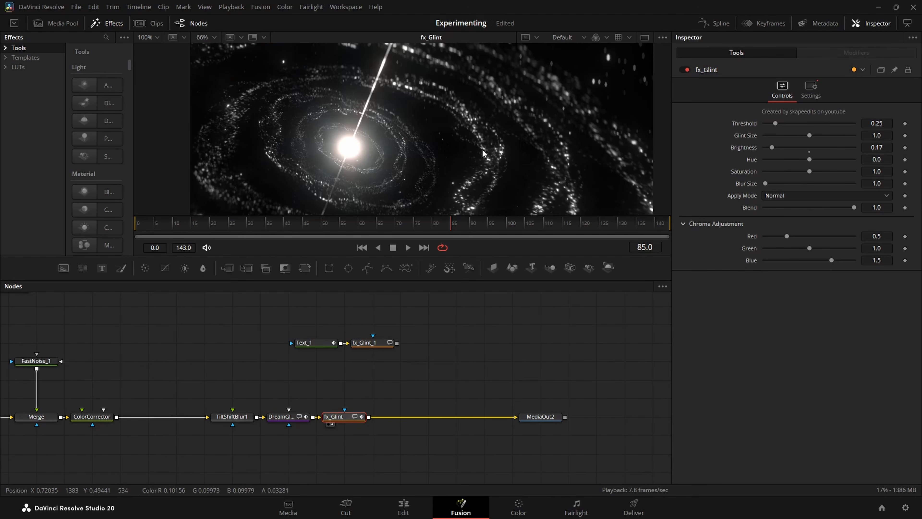
left_click_drag(447, 323, 308, 354)
scroll(335, 144, "up", 4)
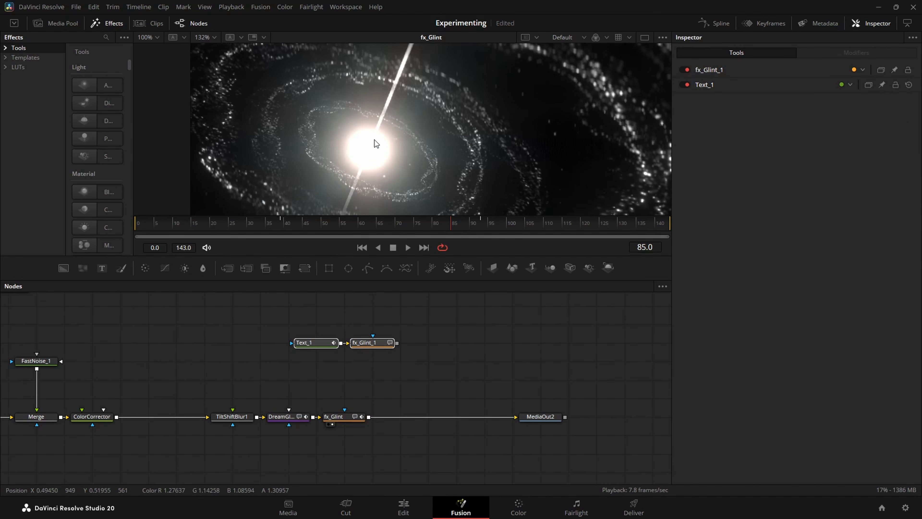
left_click(282, 416)
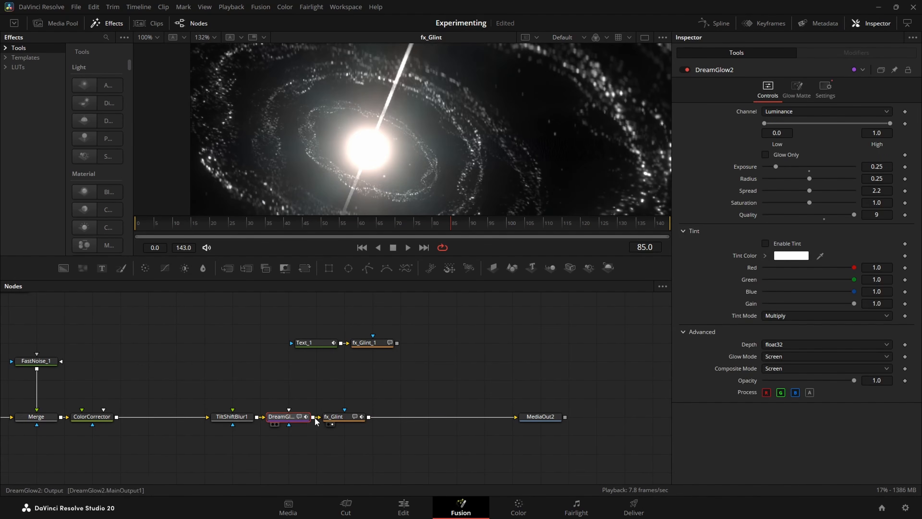
key("1")
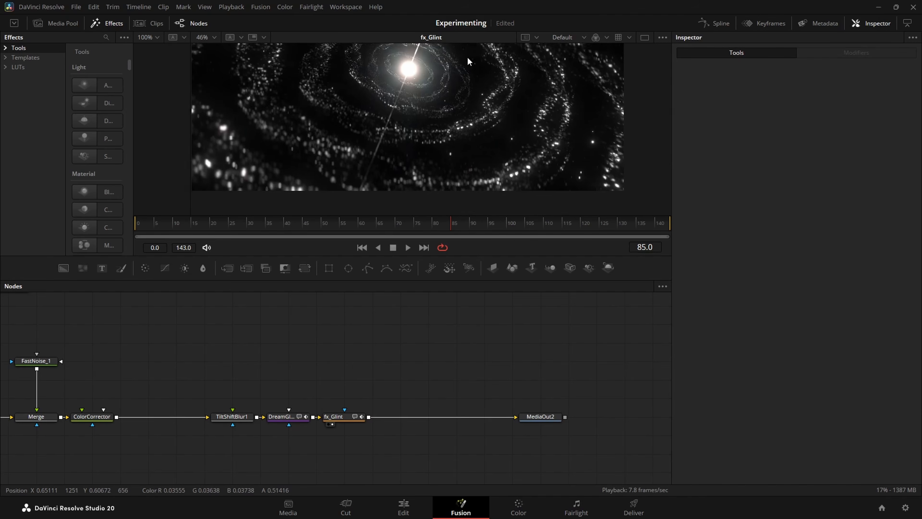
left_click_drag(466, 59, 425, 170)
scroll(377, 168, "down", 2)
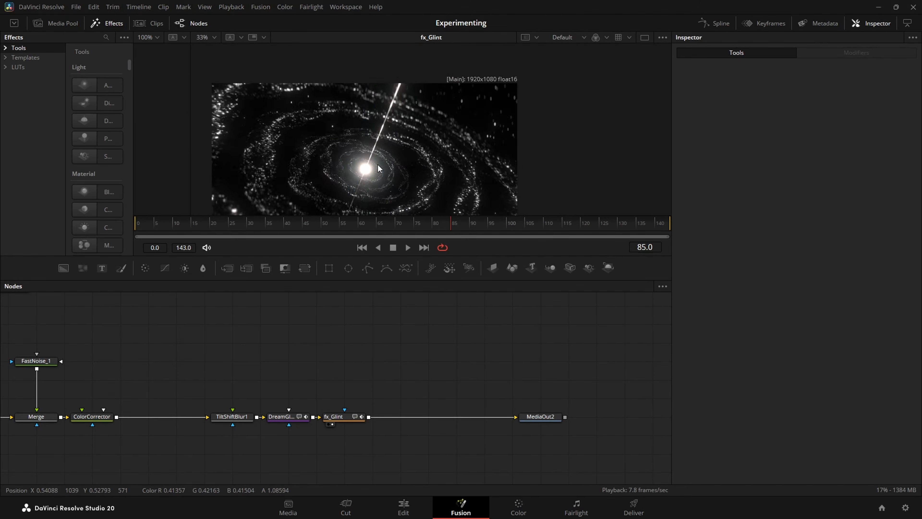
scroll(377, 168, "up", 2)
Step: Return to the Edit page, select the Quasar FX clip on Video 2 and open it in Fusion
left_click(404, 507)
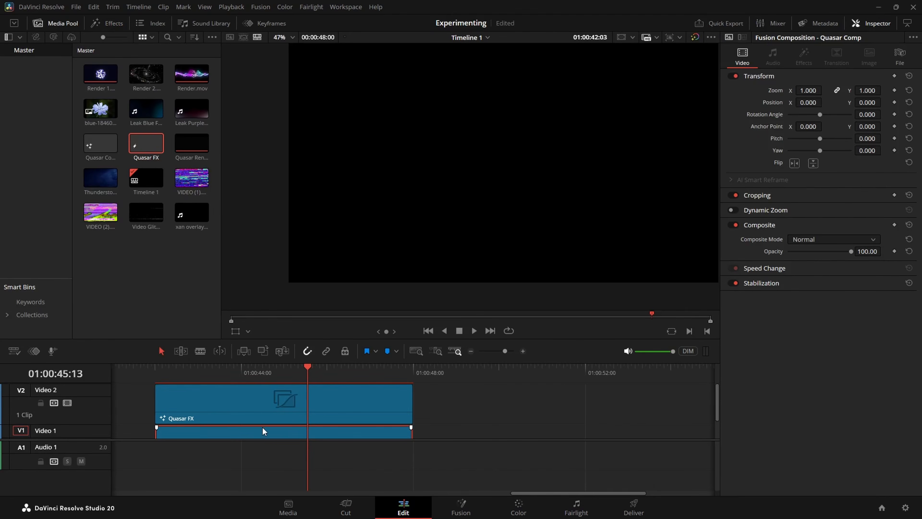
left_click(276, 406)
left_click(461, 507)
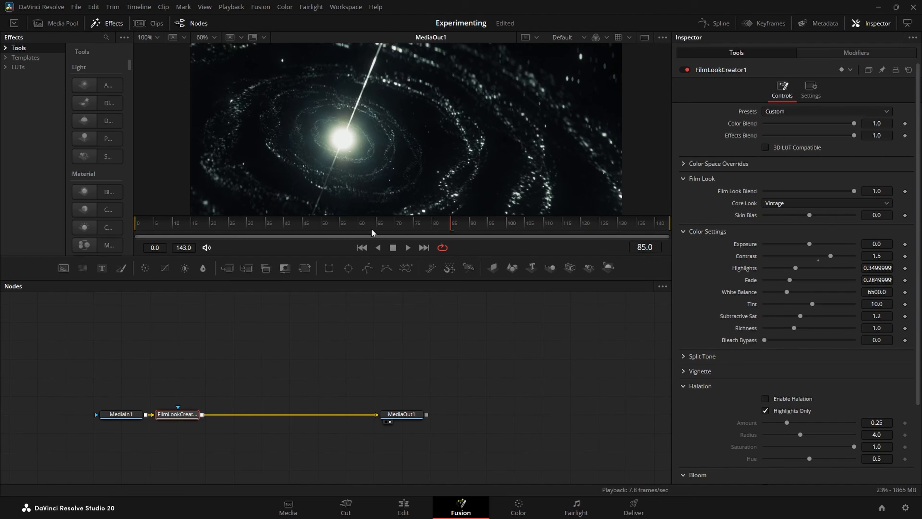
Step: Enlarge the viewer, set FilmLookCreator1's Core Look to Cinematic and review its color, halation and bloom settings
left_click_drag(388, 215, 385, 274)
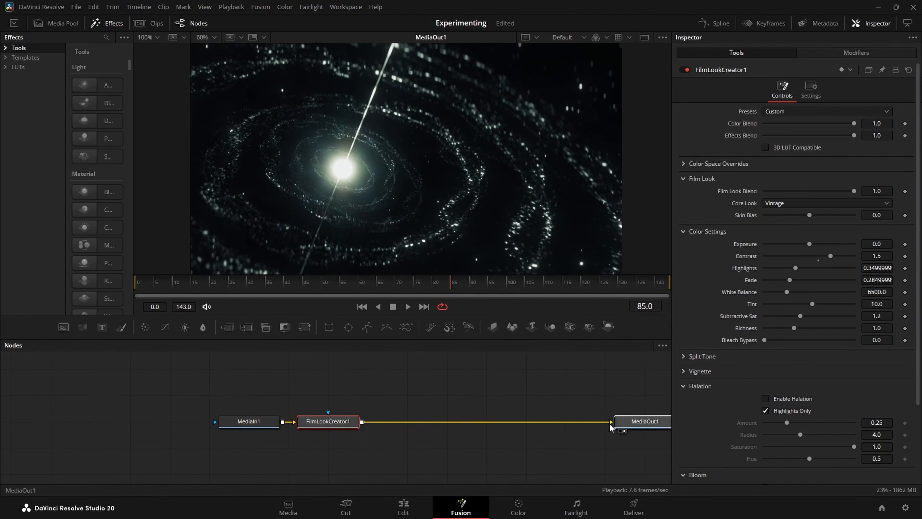
scroll(693, 329, "down", 3)
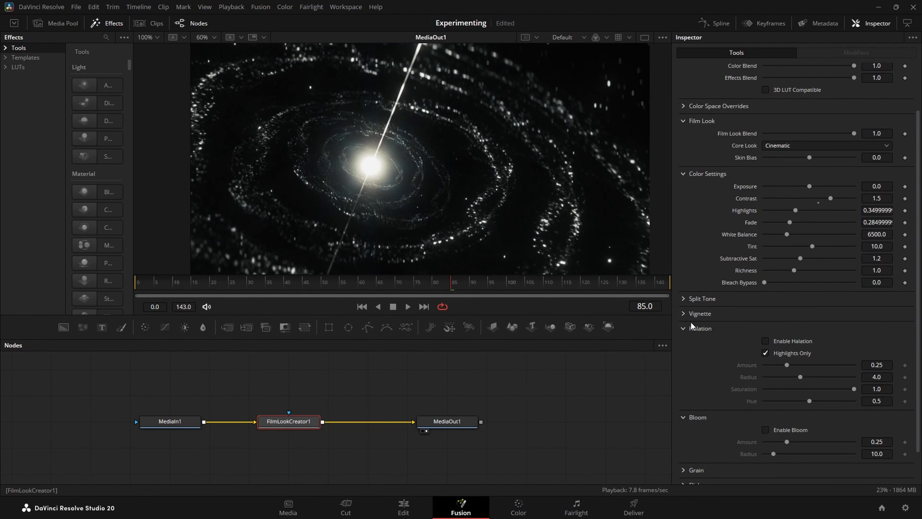
scroll(766, 429, "down", 2)
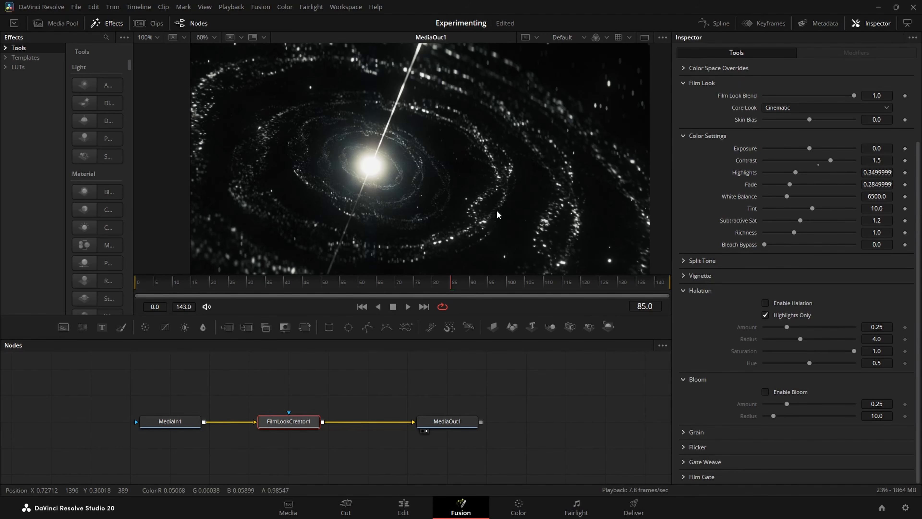
Step: Strengthen FilmLookCreator1's grain by setting its amount to 0.278 and its size to 1.54
left_click(683, 436)
scroll(796, 375, "down", 5)
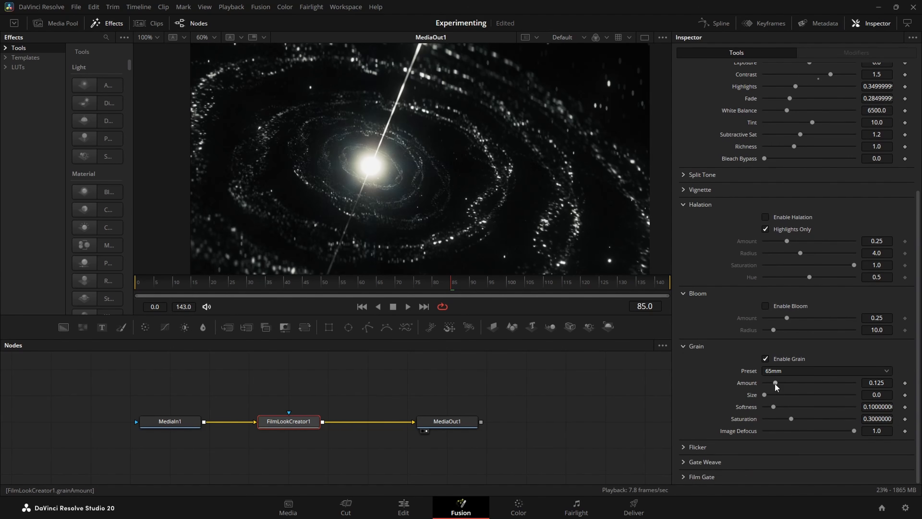
left_click_drag(775, 383, 785, 388)
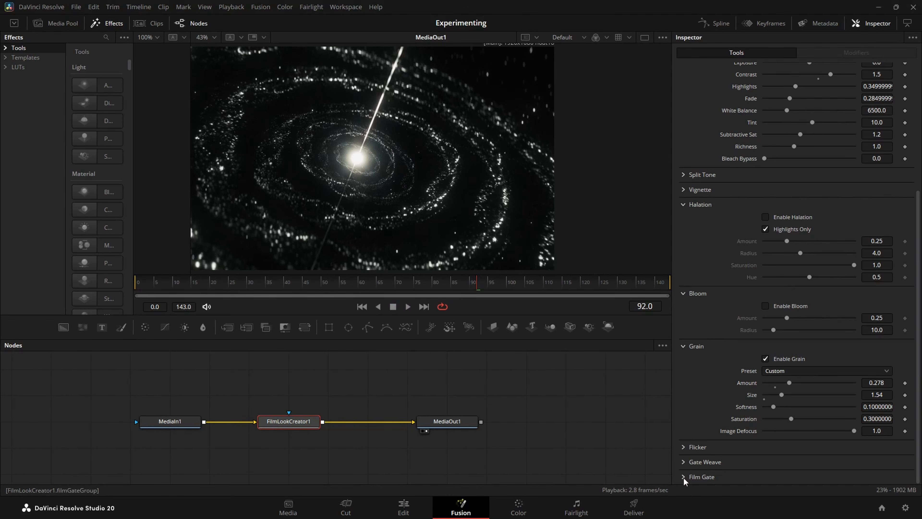
Step: Enable FilmLookCreator1's film gate with the 2.4 : 1 preset, and set its enabled flicker to an amount of 0.567
left_click(684, 477)
scroll(727, 400, "down", 3)
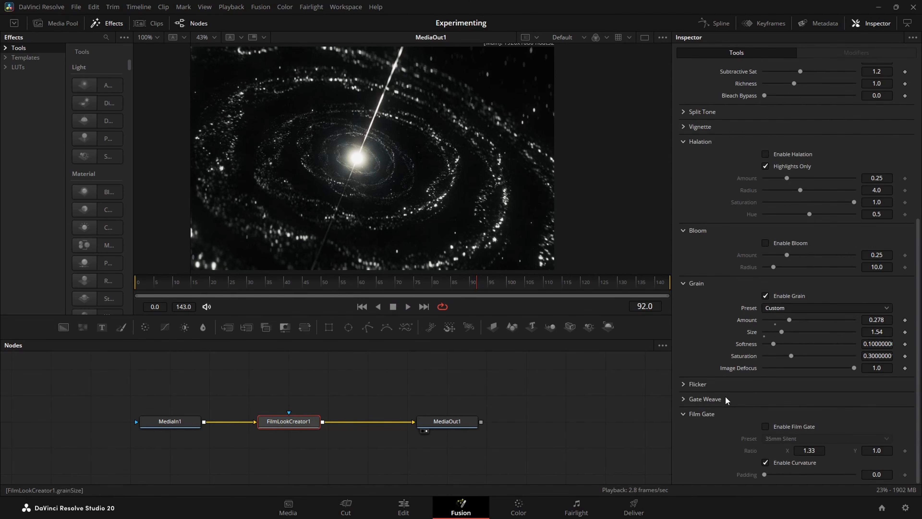
left_click(767, 427)
left_click(800, 440)
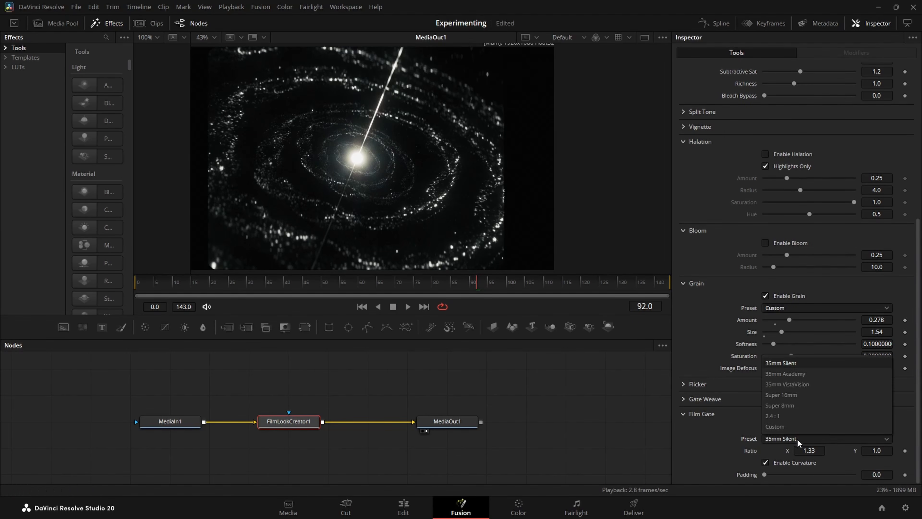
left_click(785, 414)
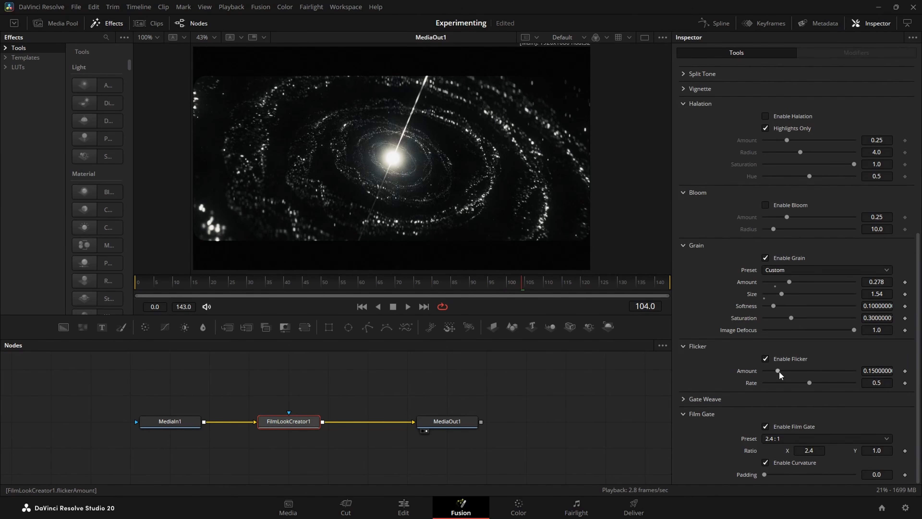
left_click_drag(778, 371, 816, 371)
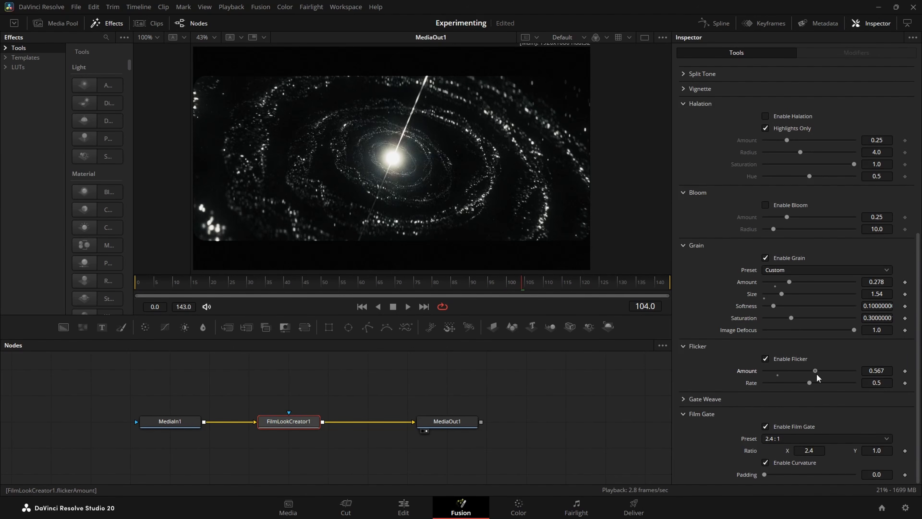